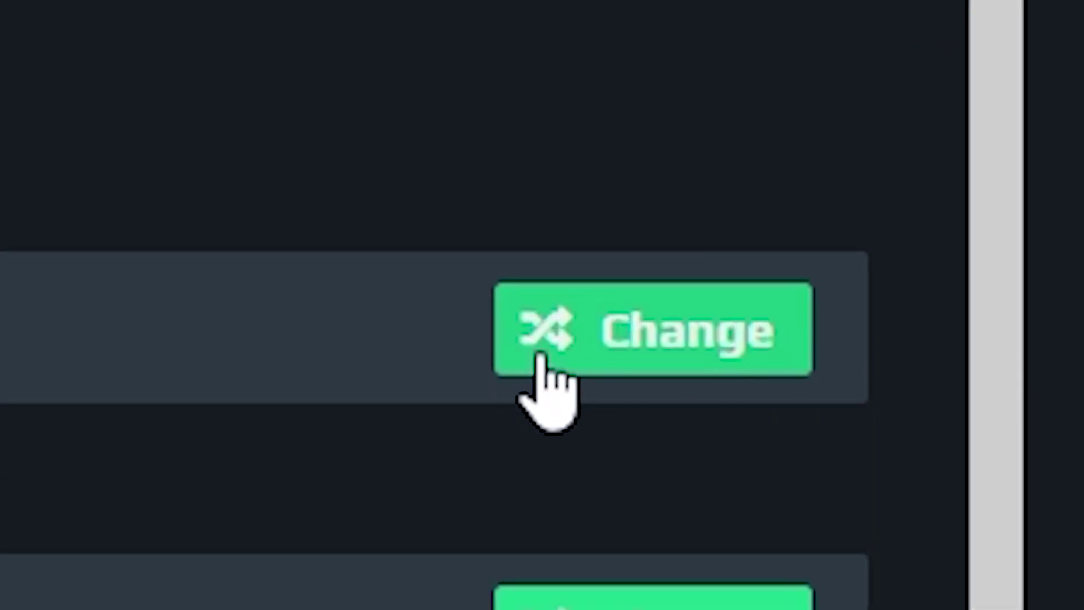
Step: Change the server software to Forge version 1.16.4 (35.1.37)
left_click(814, 383)
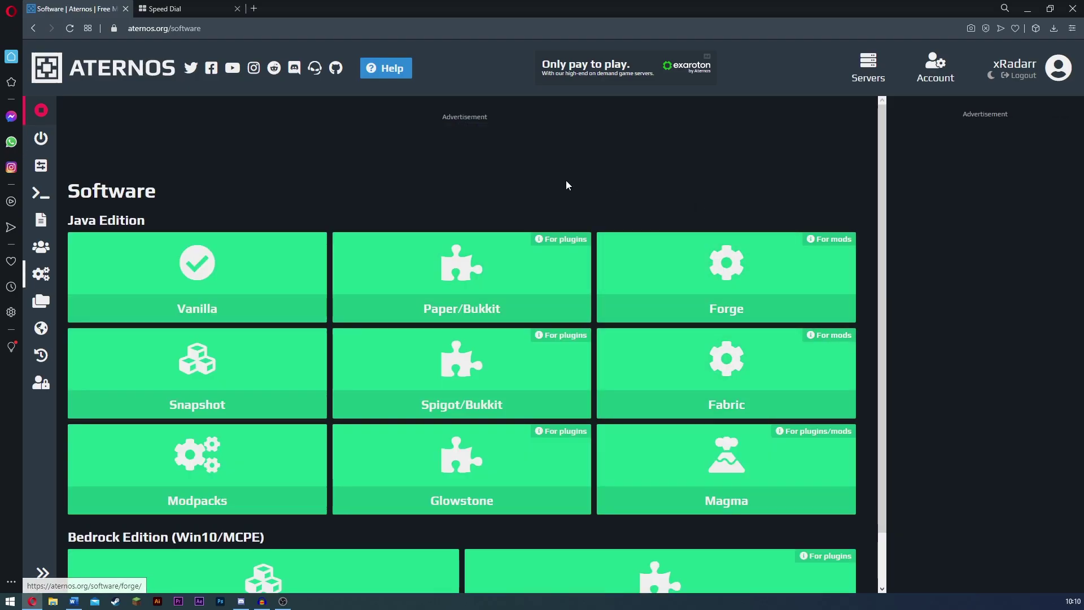
left_click(697, 310)
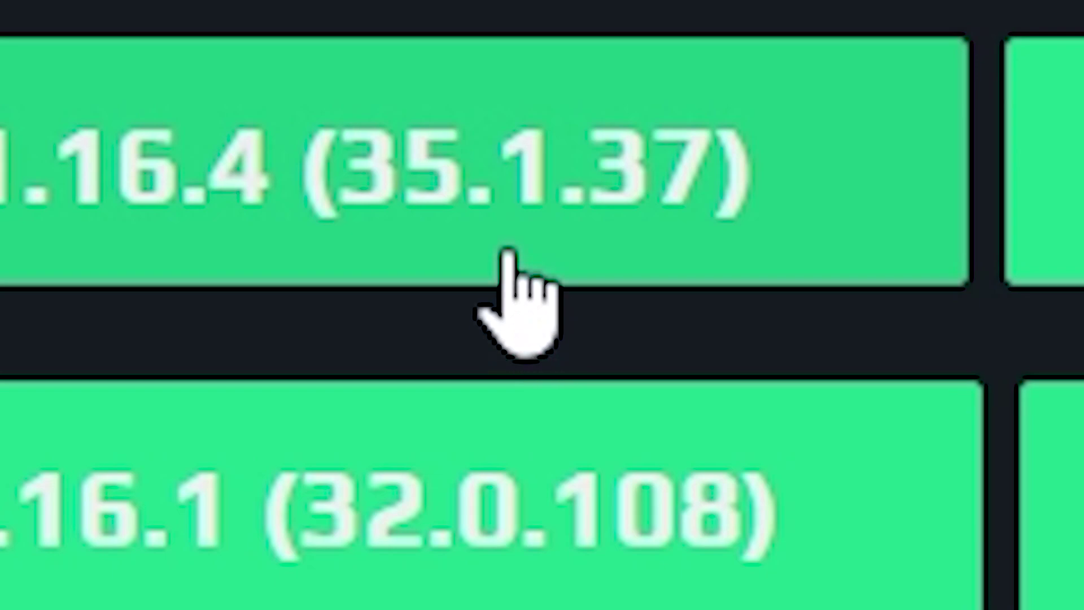
left_click(508, 257)
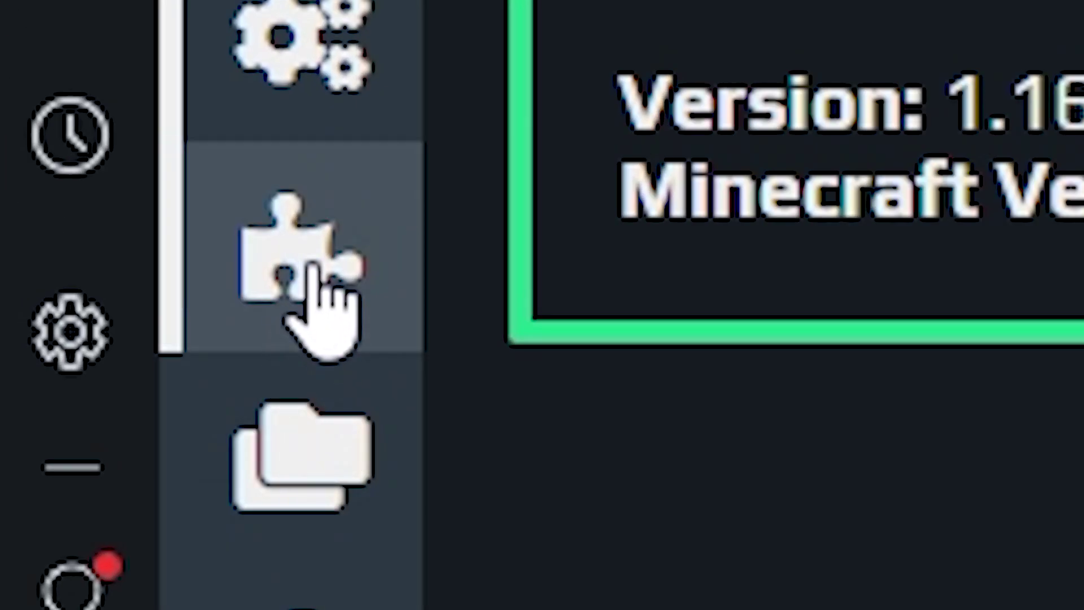
Step: Search the server's mod library for "lucky block" and open the Lucky Block mod's page
left_click(44, 308)
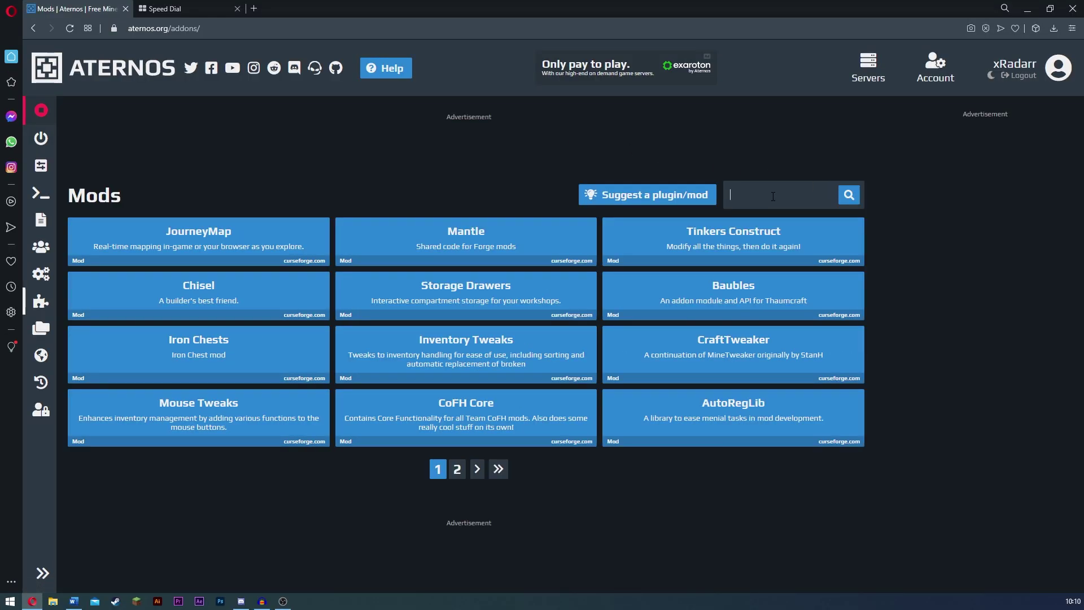
left_click(773, 196)
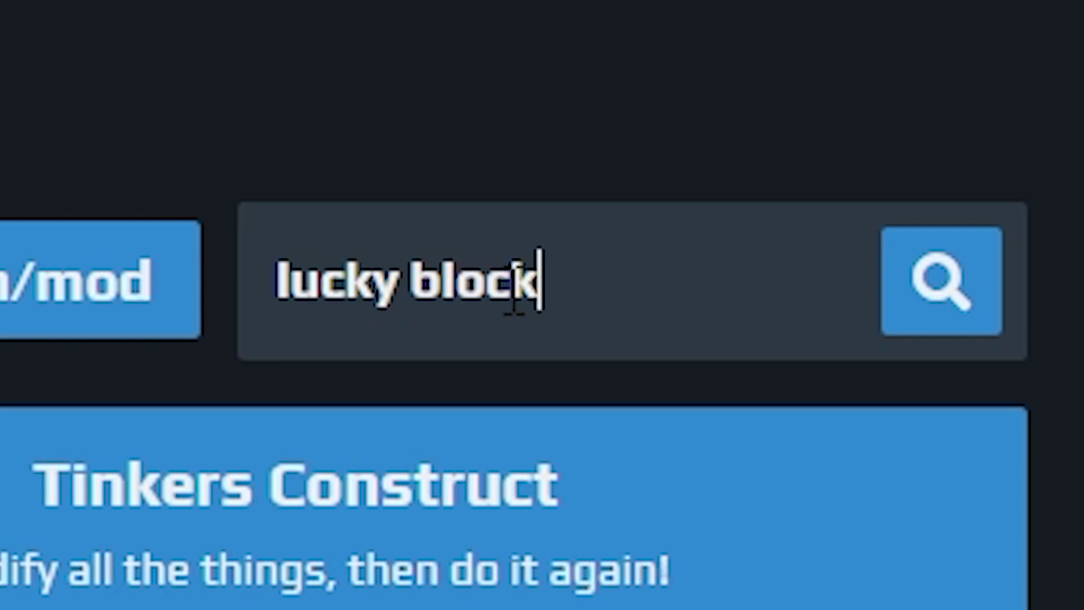
key("Return")
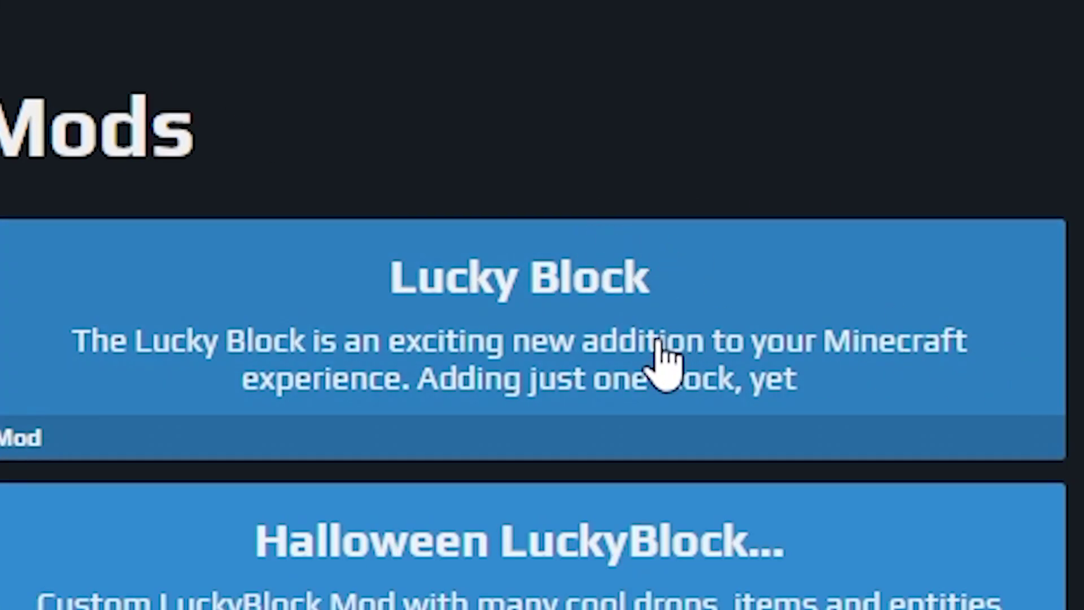
left_click(662, 362)
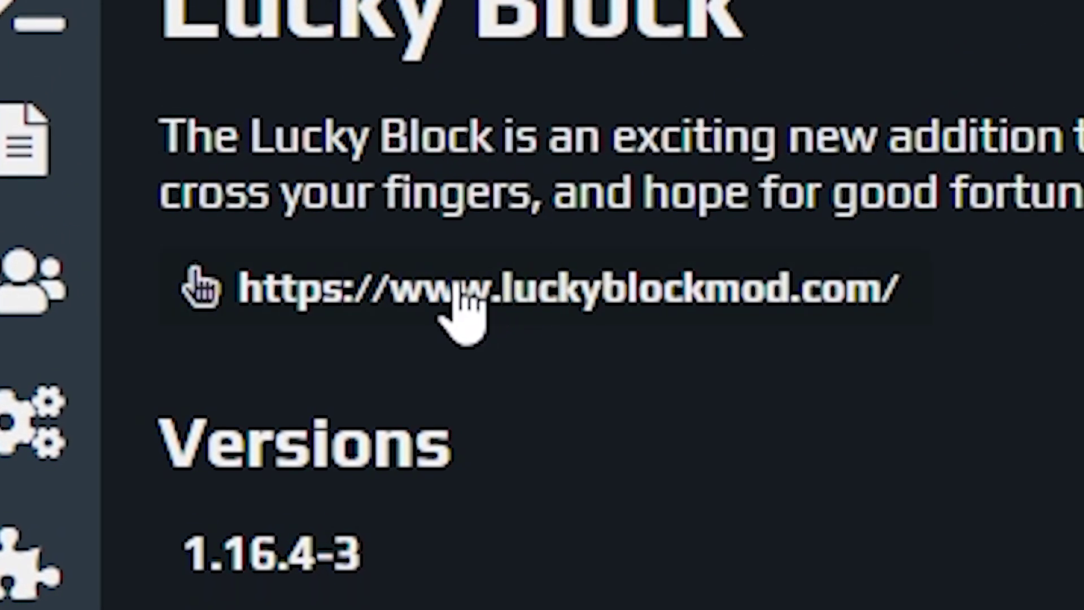
Step: Go to the Lucky Block mod's website, luckyblockmod.com, and open its list of downloadable versions
left_click(460, 293)
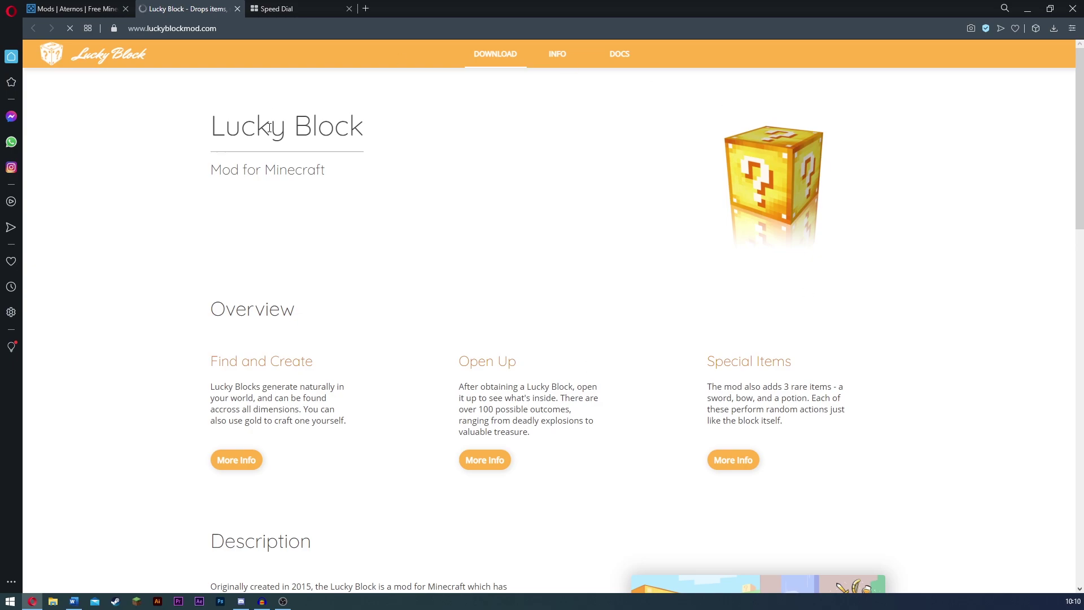
scroll(269, 127, "down", 14)
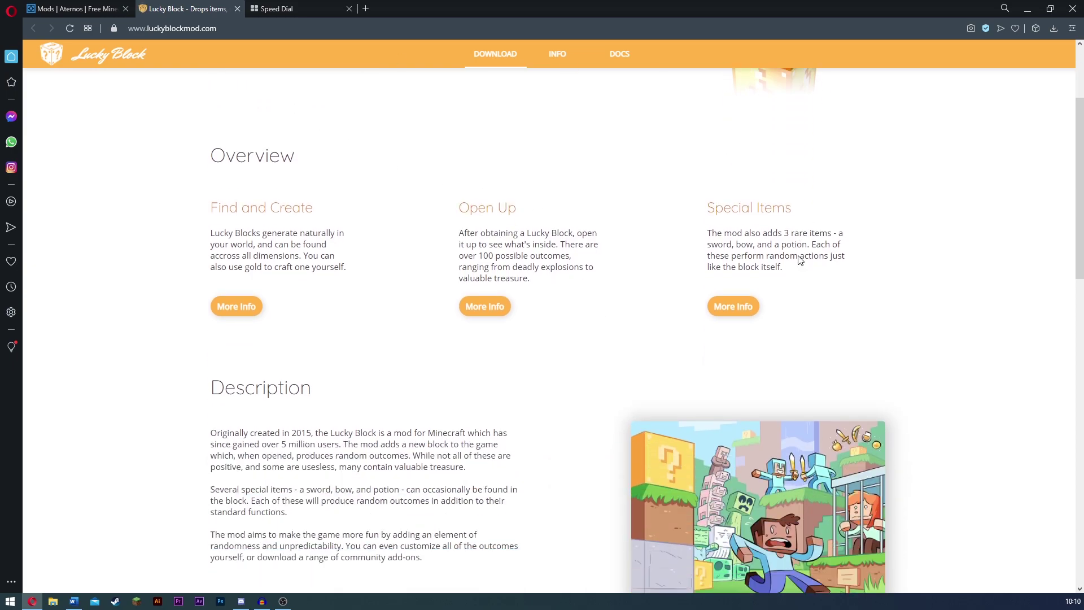
scroll(623, 289, "down", 3)
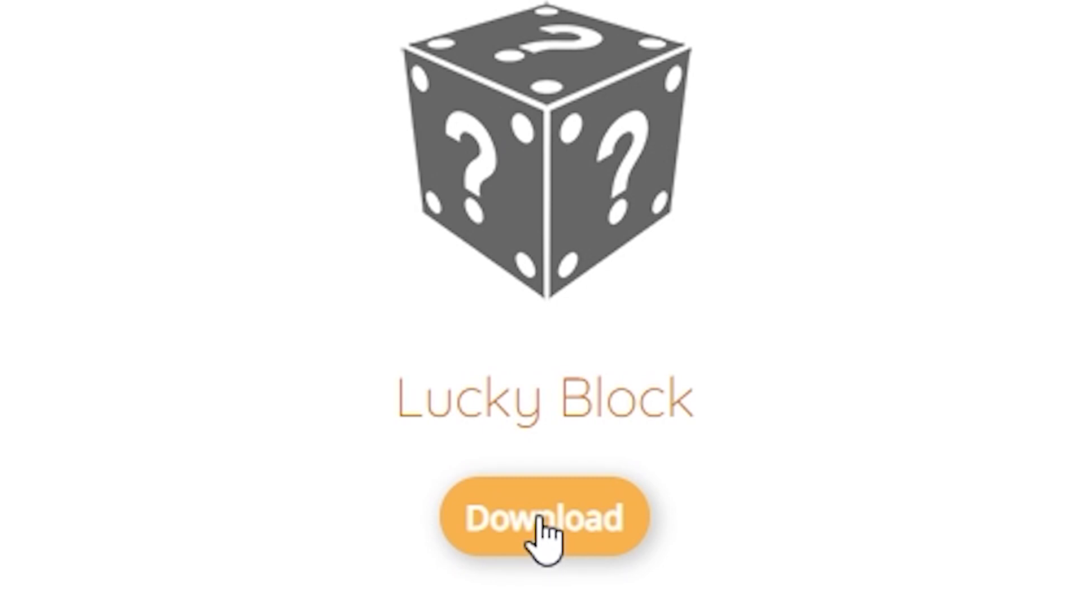
left_click(537, 520)
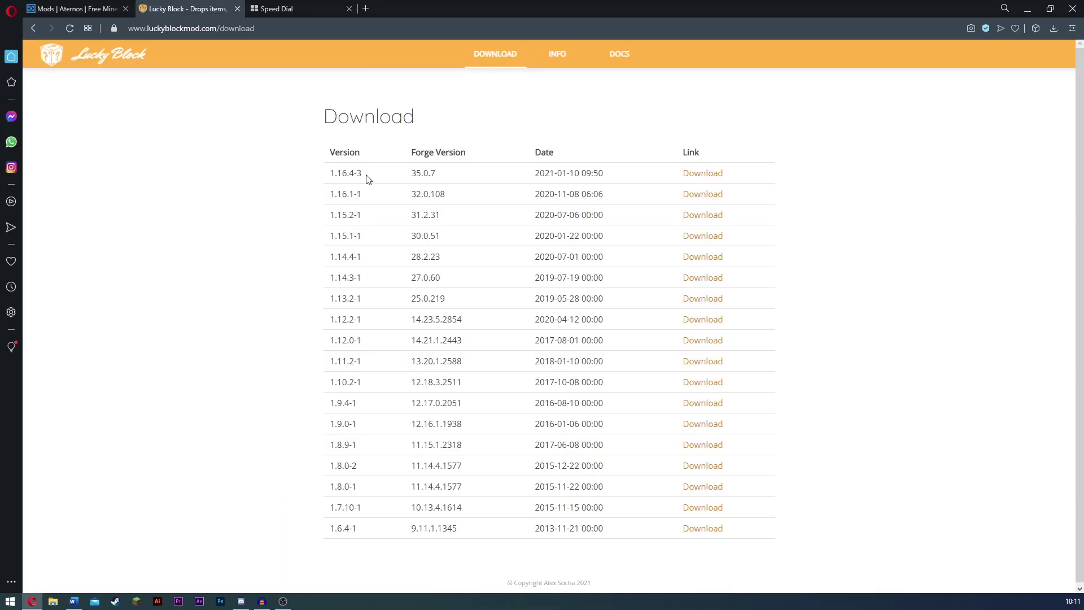
Step: Choose Lucky Block version 1.16.4-3 in the version list and download its jar file
left_click_drag(362, 176, 330, 173)
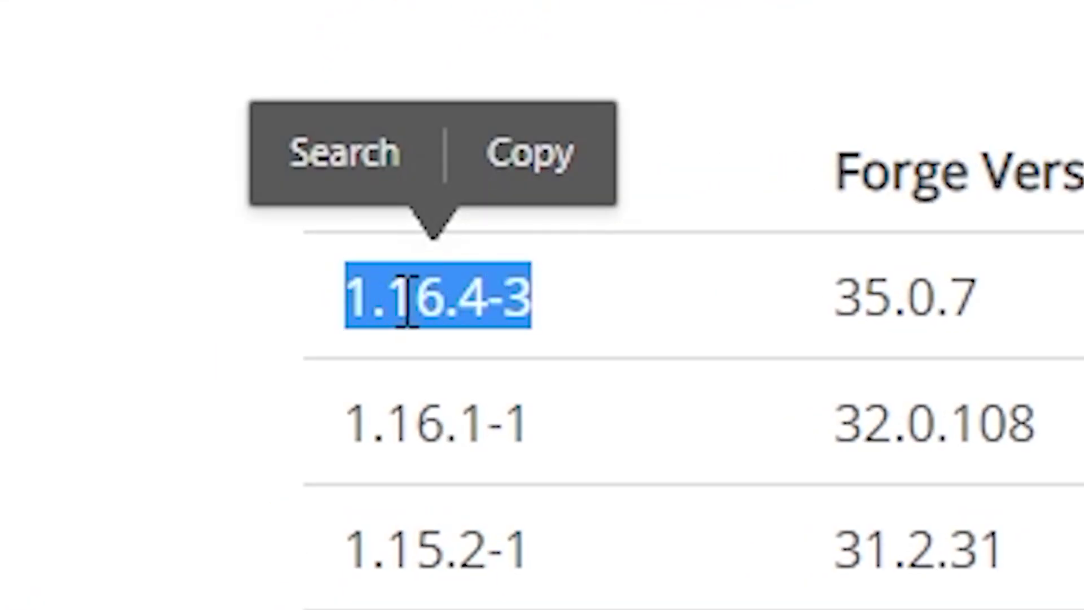
left_click(544, 308)
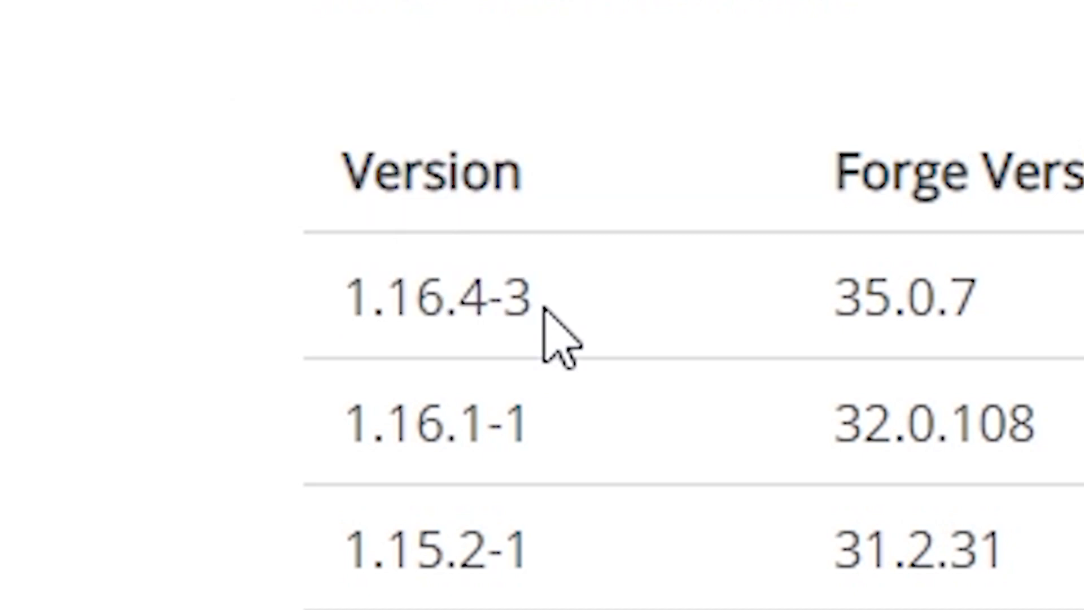
left_click(515, 305)
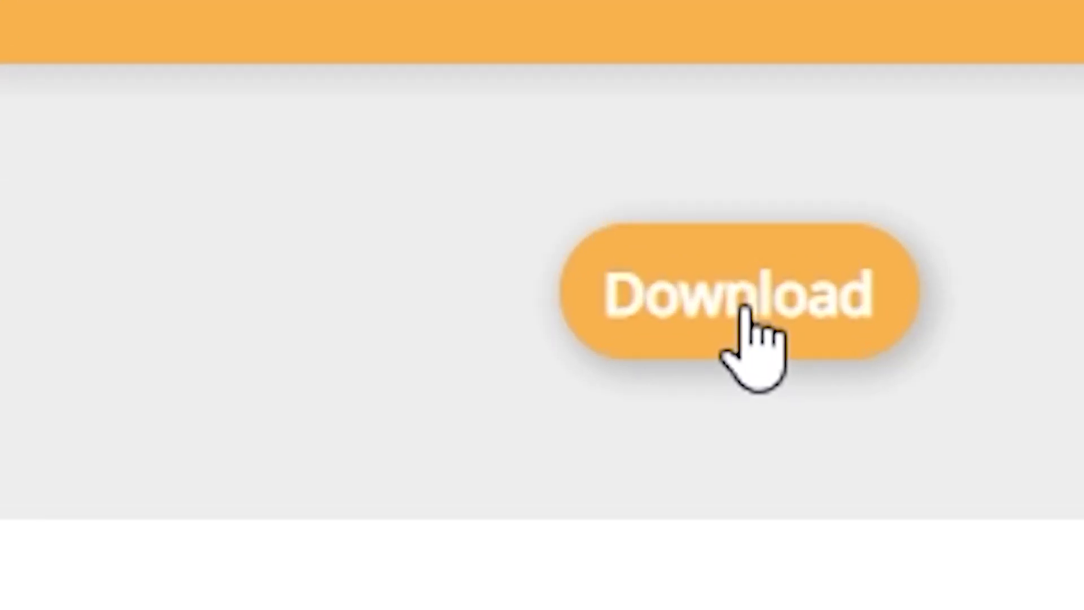
left_click(1032, 107)
left_click(468, 290)
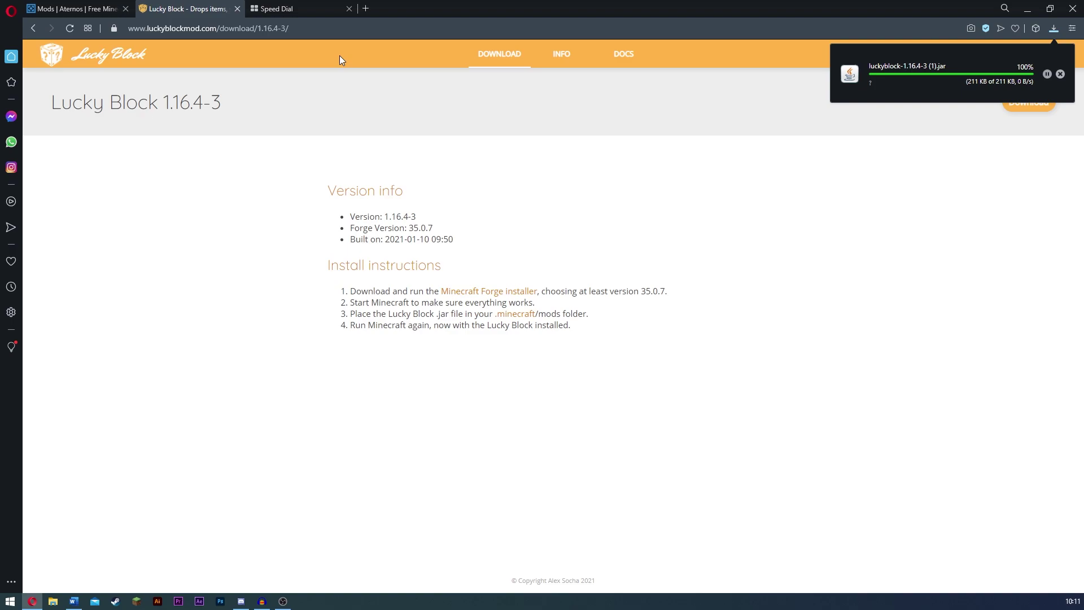
Step: Look up "forge" in the spare browser tab and open the suggested Minecraft Forge downloads page
left_click(277, 8)
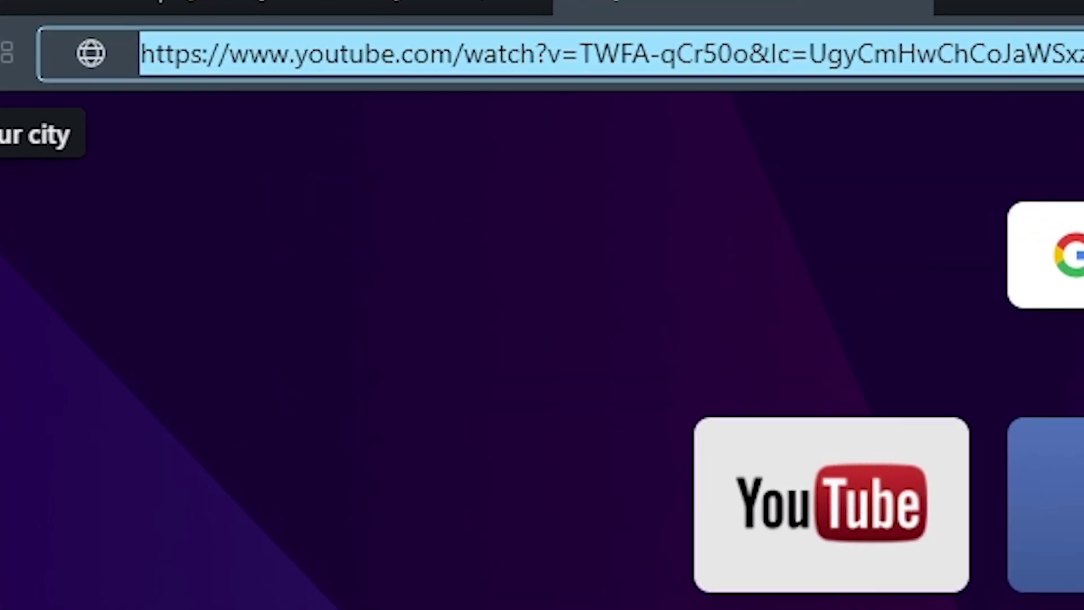
type("fr")
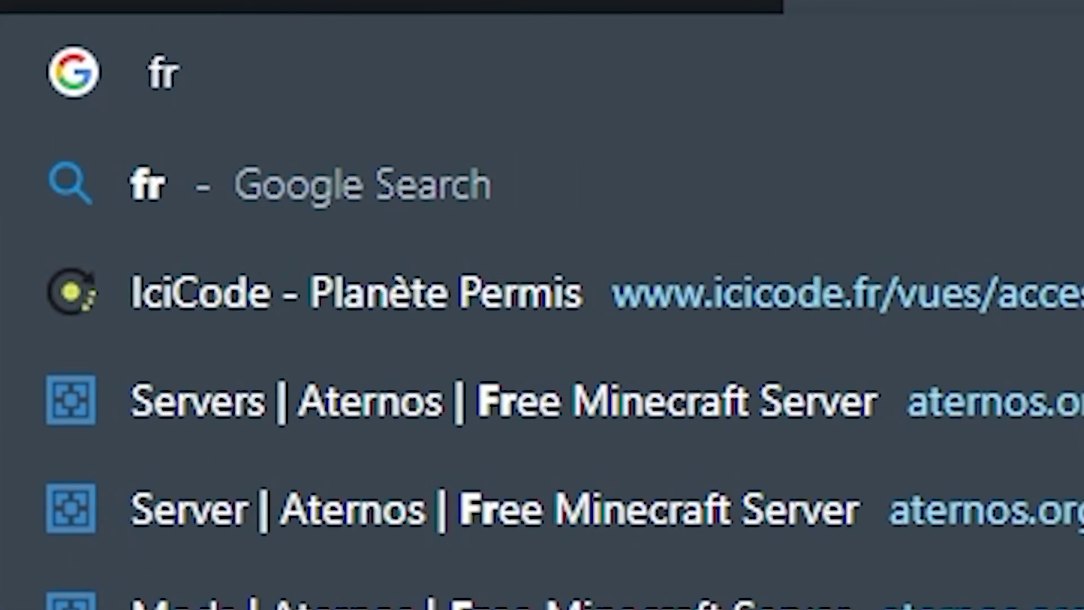
key("BackSpace")
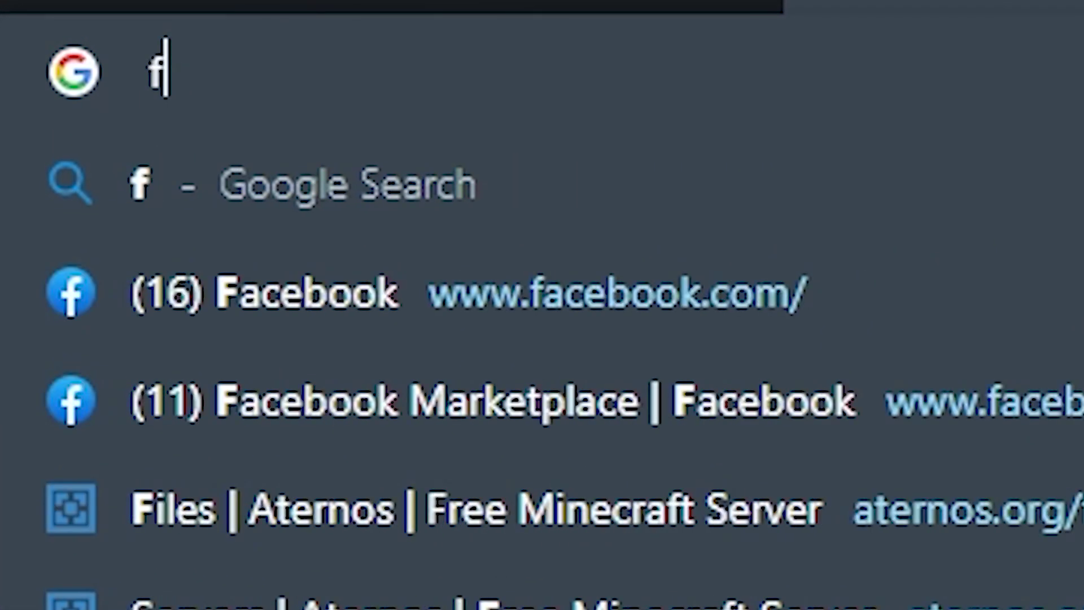
type("orge")
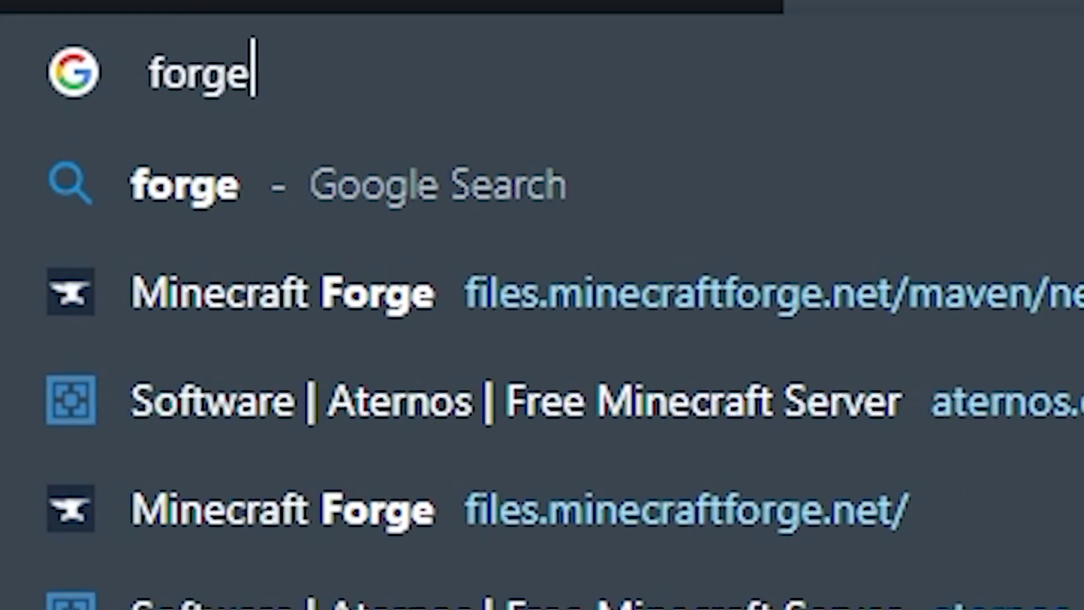
key("Down")
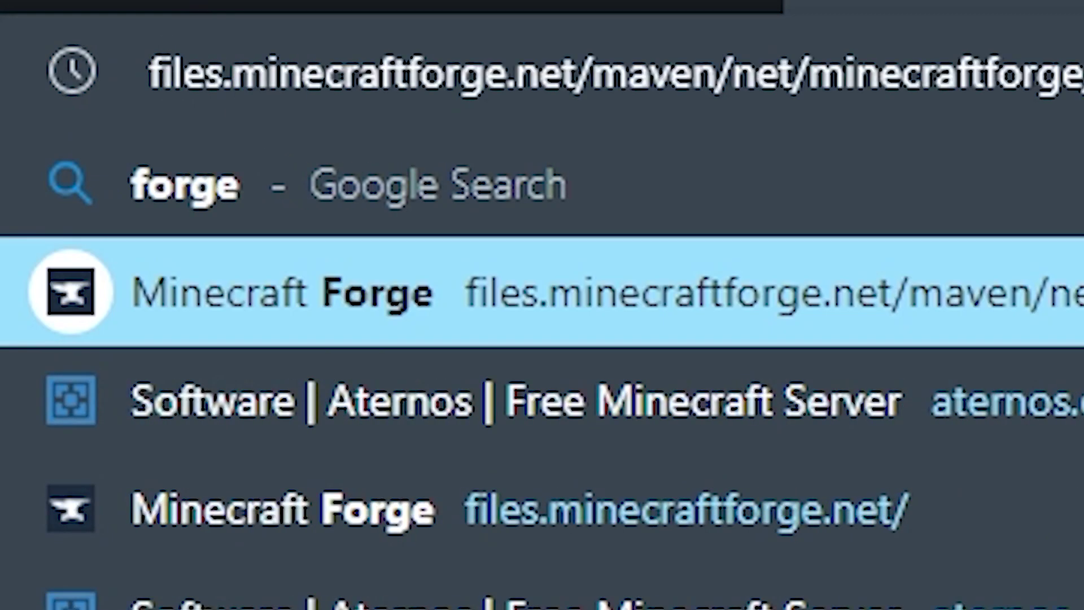
key("Return")
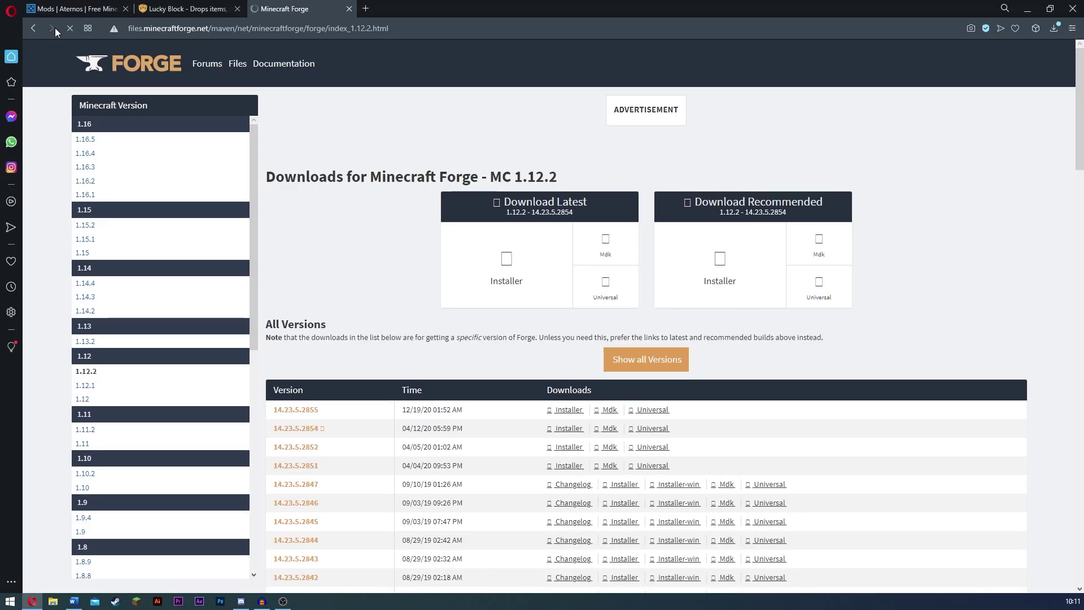
Step: Compare the Forge version set on the Aternos server with the latest 1.16.4 build offered on the Forge downloads page
left_click(79, 6)
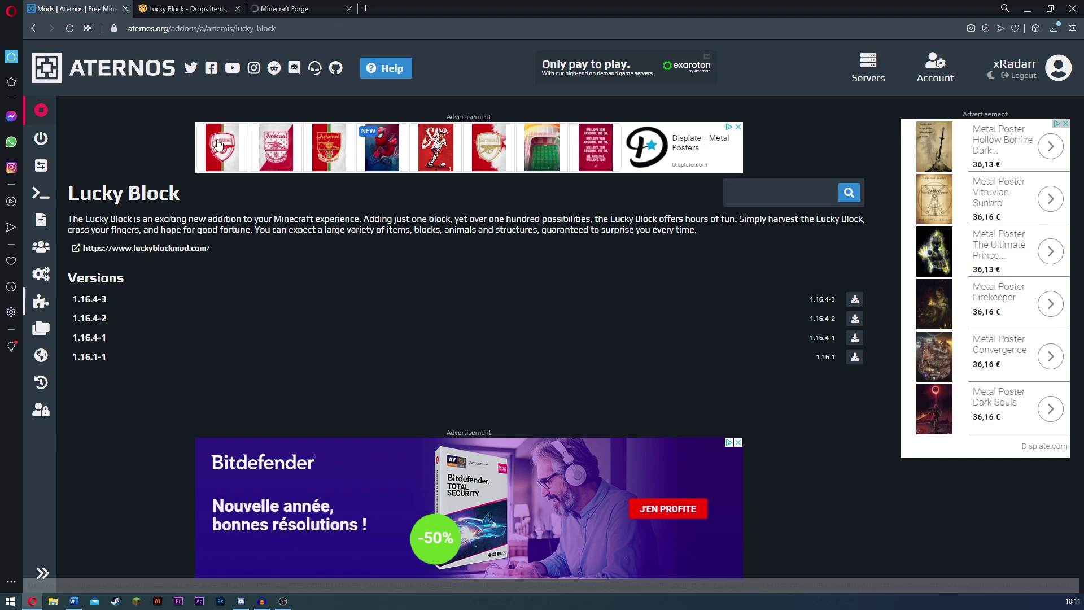
left_click(301, 7)
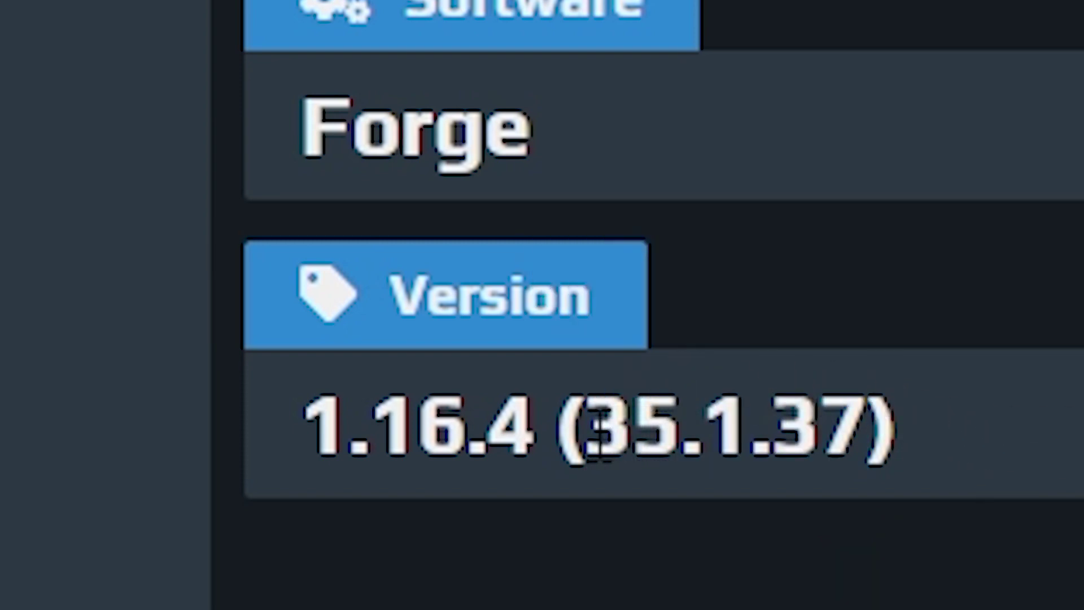
left_click_drag(600, 439, 842, 446)
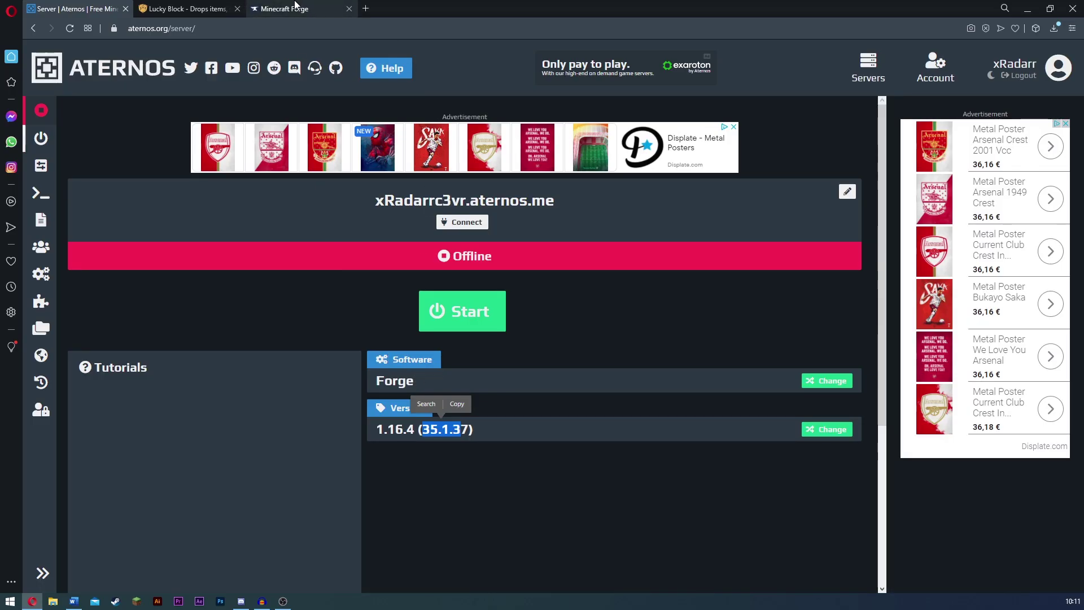
left_click(295, 7)
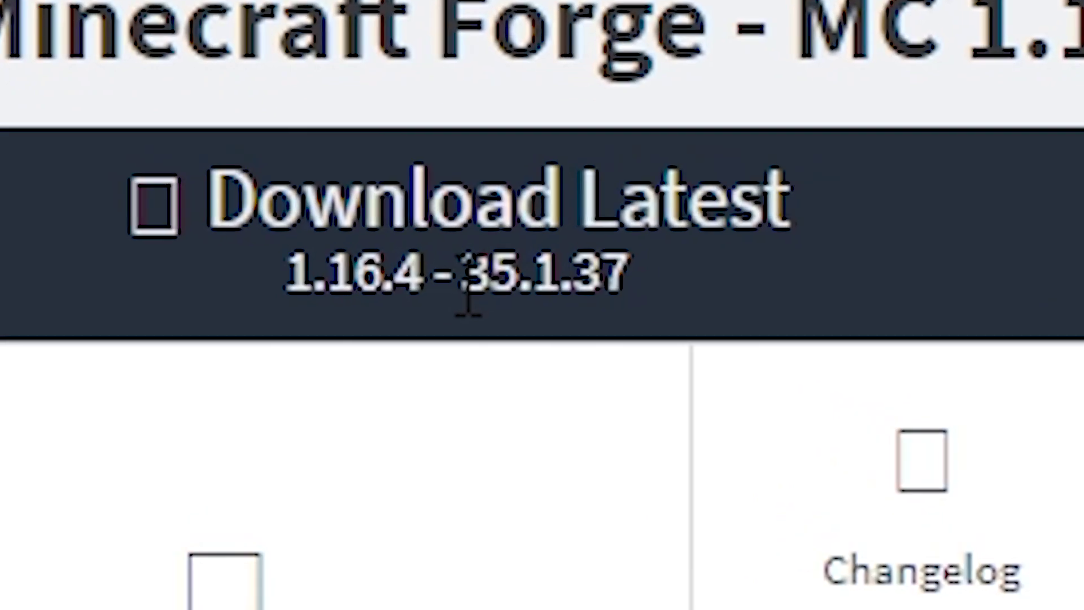
left_click_drag(444, 269, 471, 266)
left_click(478, 269)
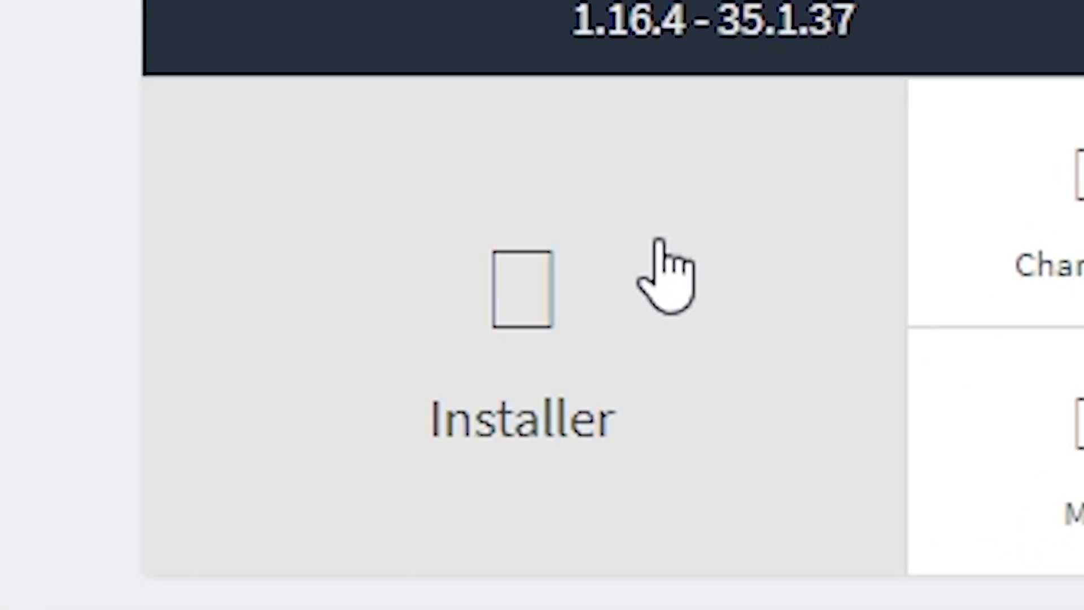
Step: Download the Forge 1.16.4 - 35.1.37 installer, skipping the advertisement, save the jar and run it to install Forge
left_click(395, 583)
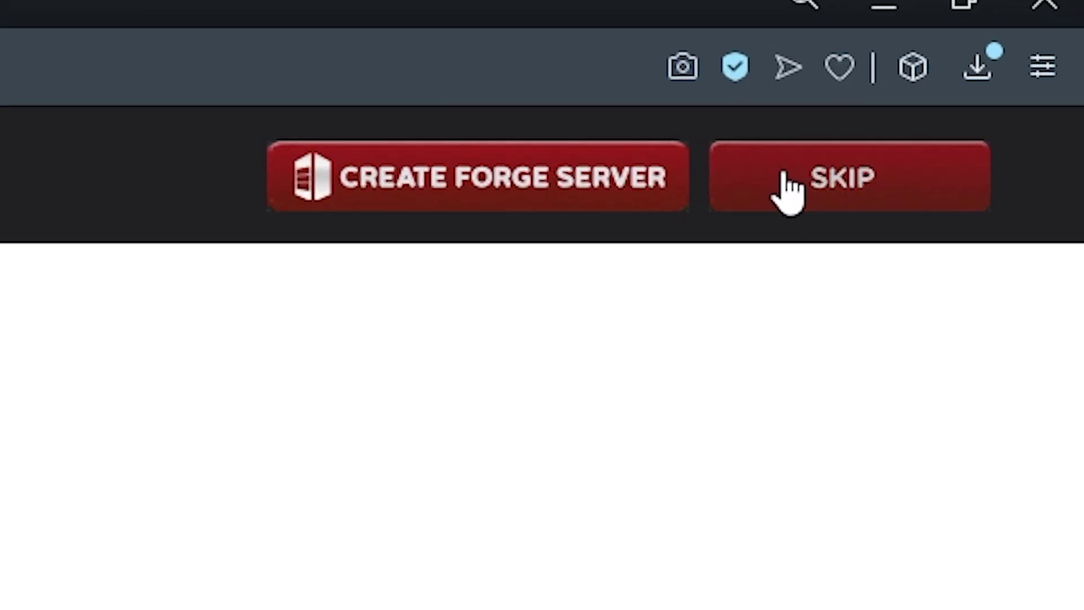
left_click(1002, 60)
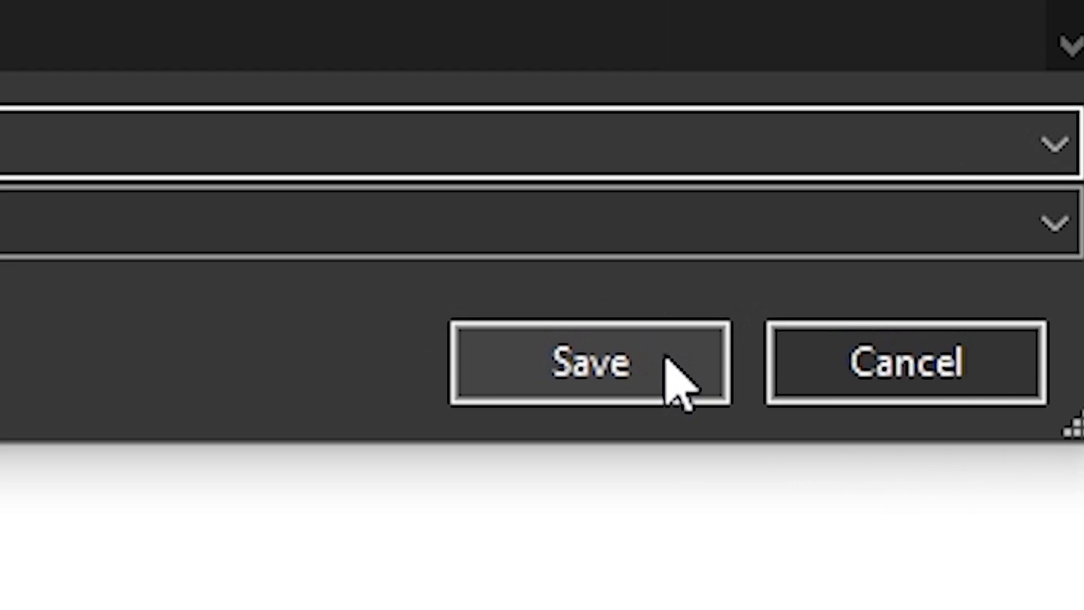
left_click(666, 358)
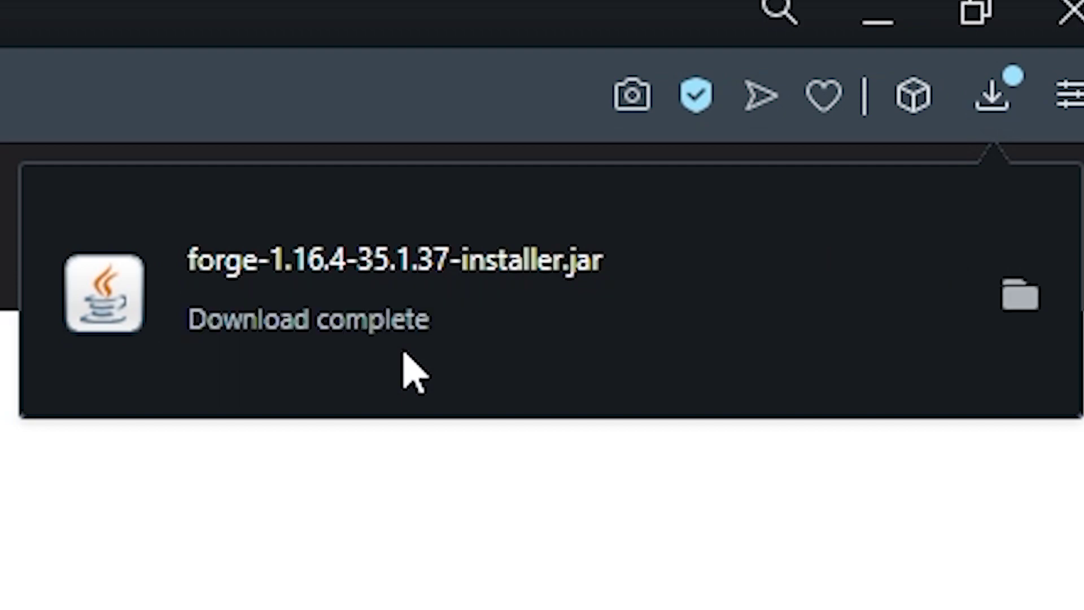
left_click(415, 373)
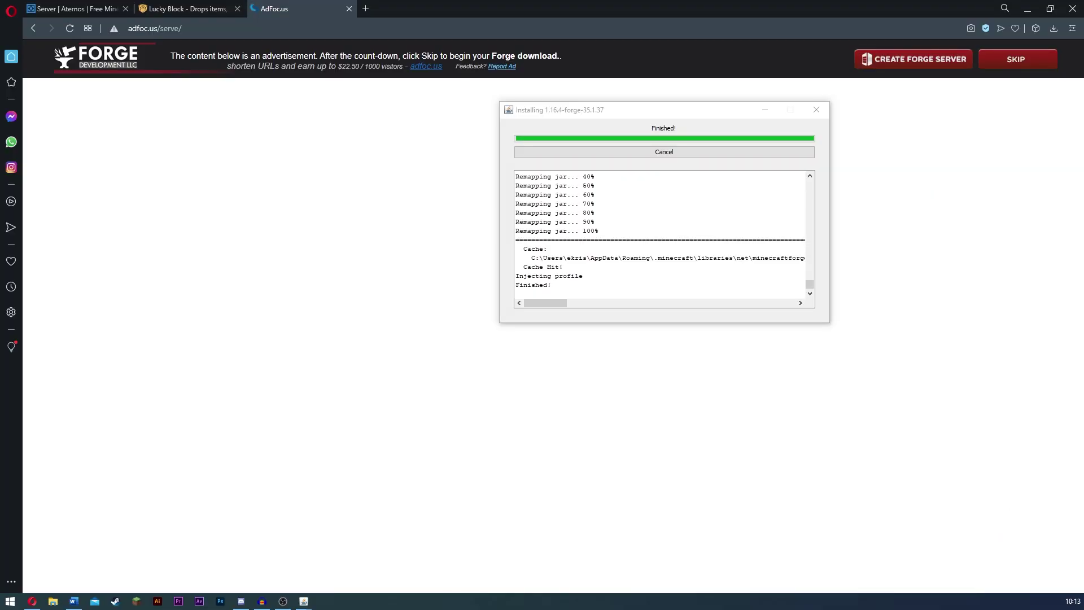
left_click_drag(108, 297, 678, 289)
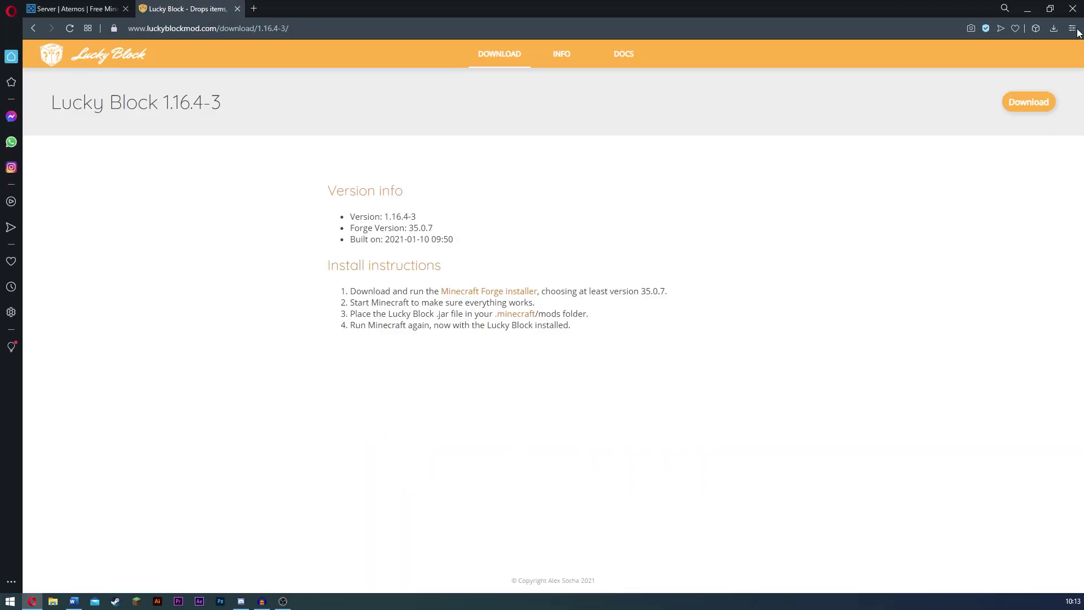
Step: Locate the downloaded luckyblock-1.16.4-3 (1).jar file from the browser's download list and place it on the desktop
left_click(1054, 27)
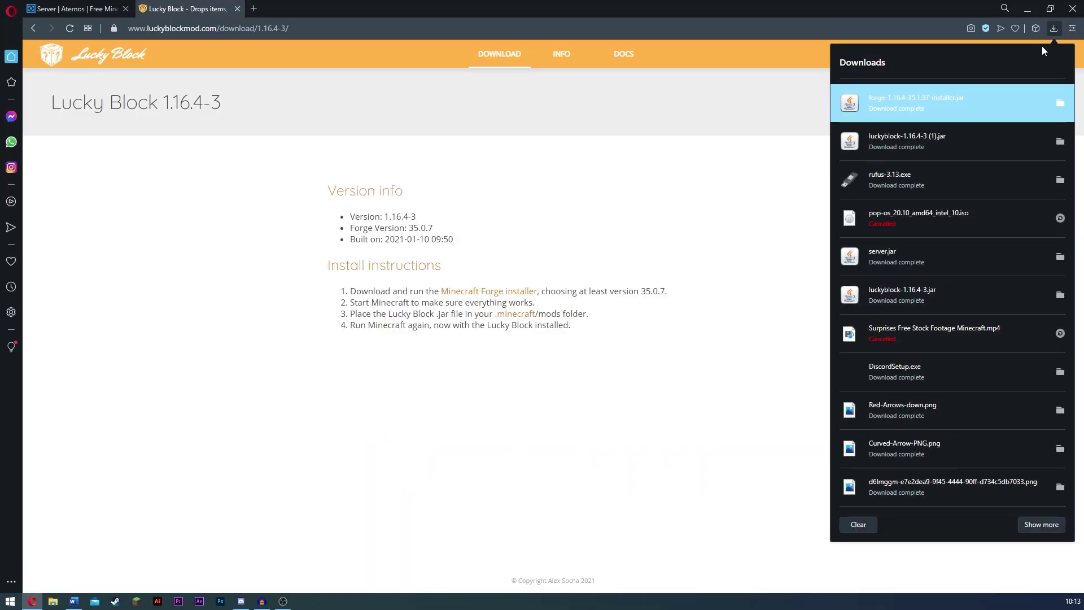
left_click(1061, 142)
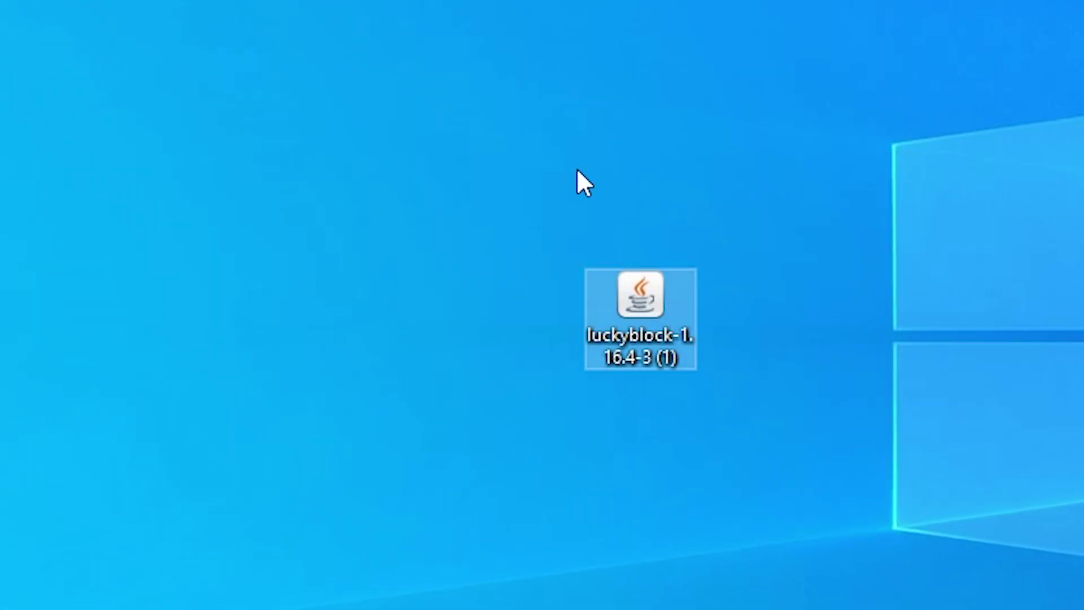
left_click_drag(554, 168, 808, 503)
left_click(759, 383)
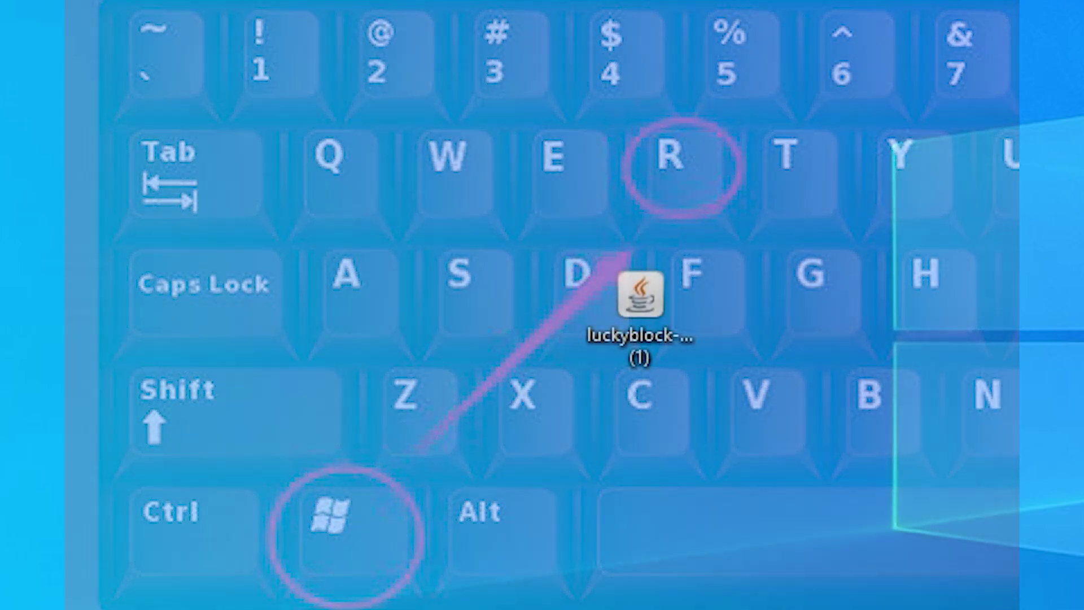
Step: Open the .minecraft folder through the %appdata% location and delete its existing mods folder
key("super+r")
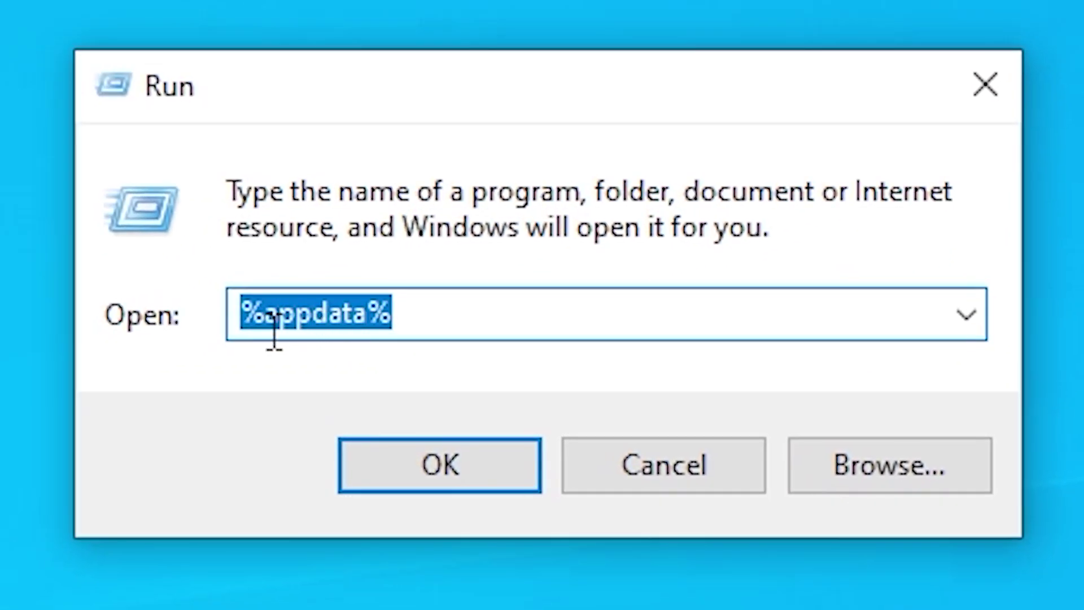
left_click(272, 325)
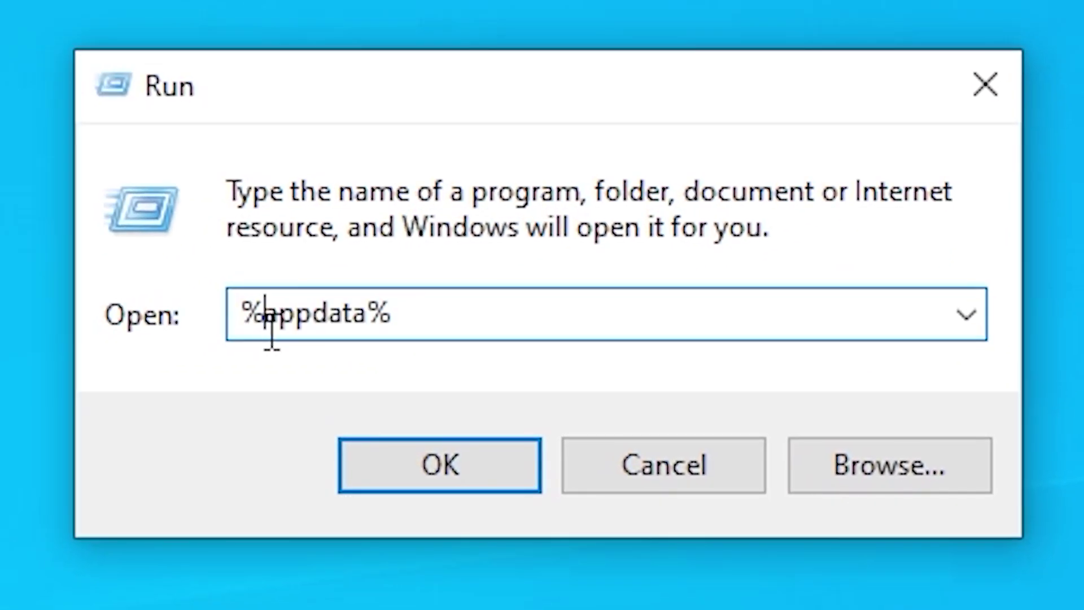
left_click(424, 467)
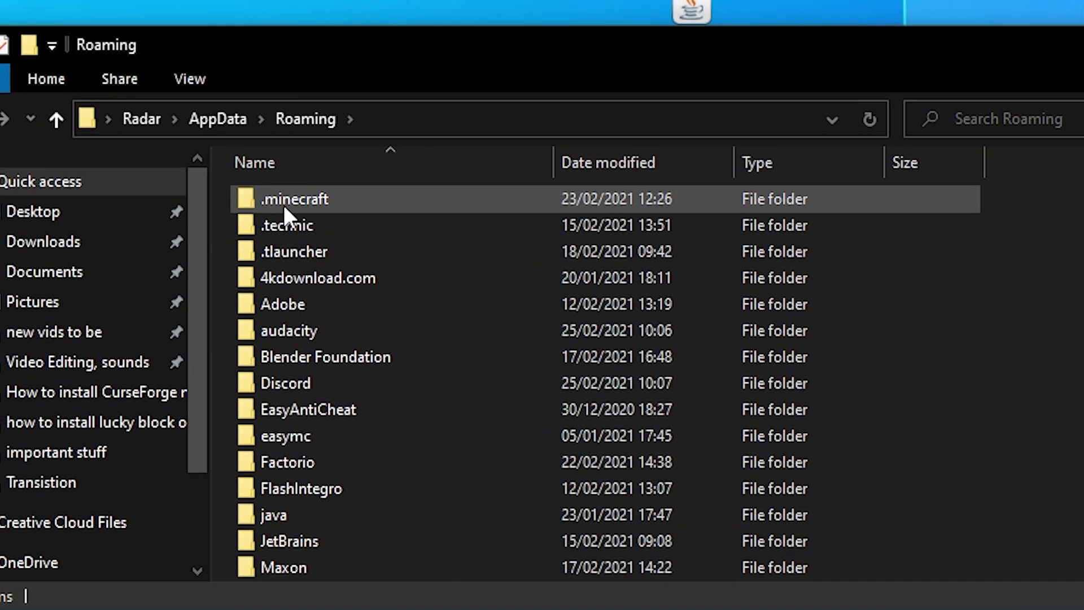
double_click(284, 207)
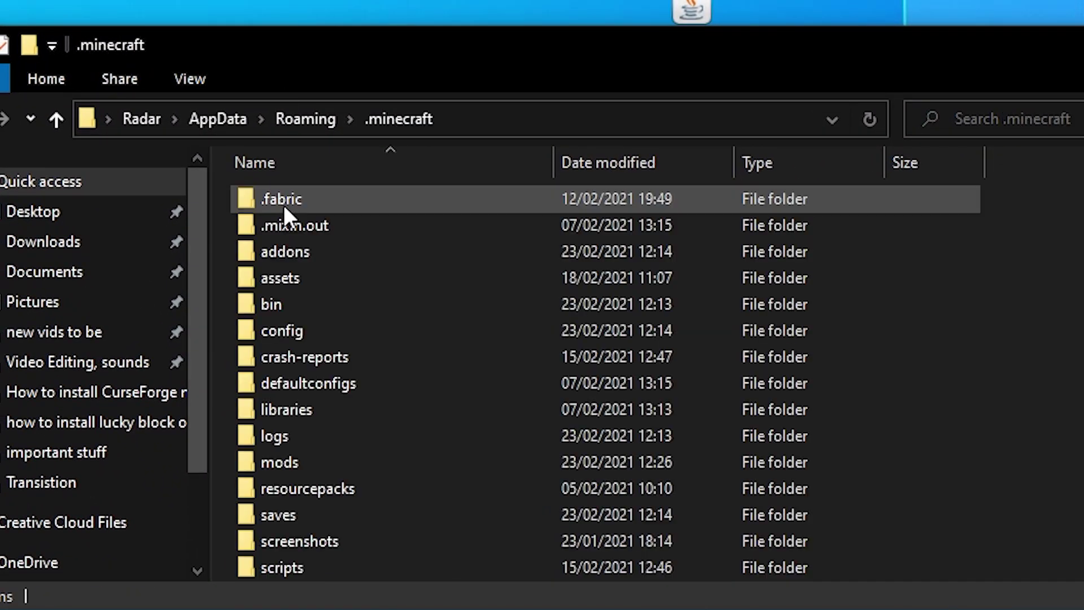
scroll(296, 223, "down", 2)
scroll(337, 283, "up", 2)
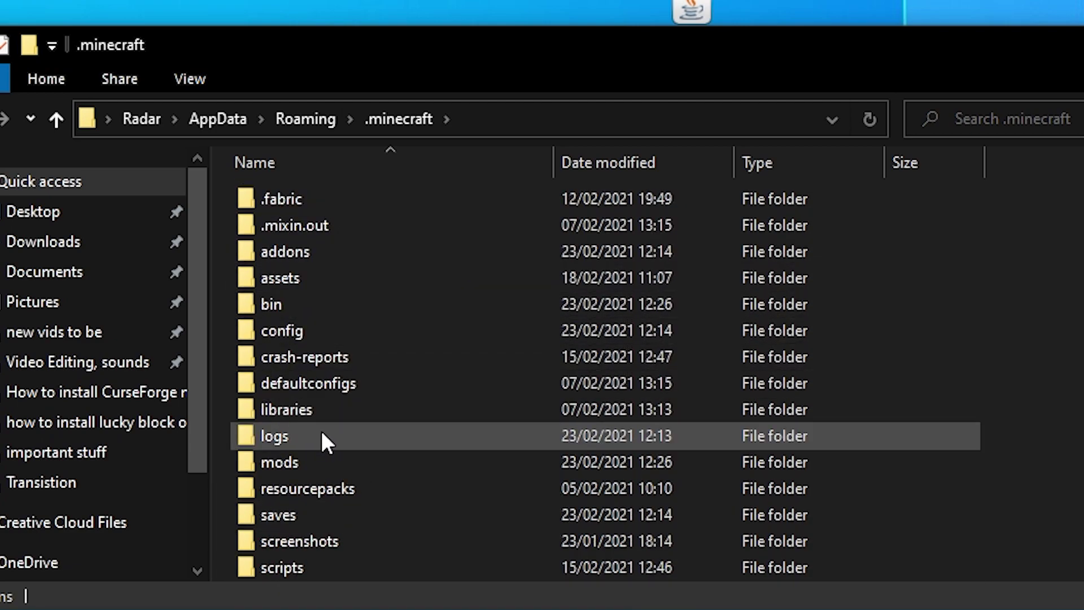
left_click(284, 459)
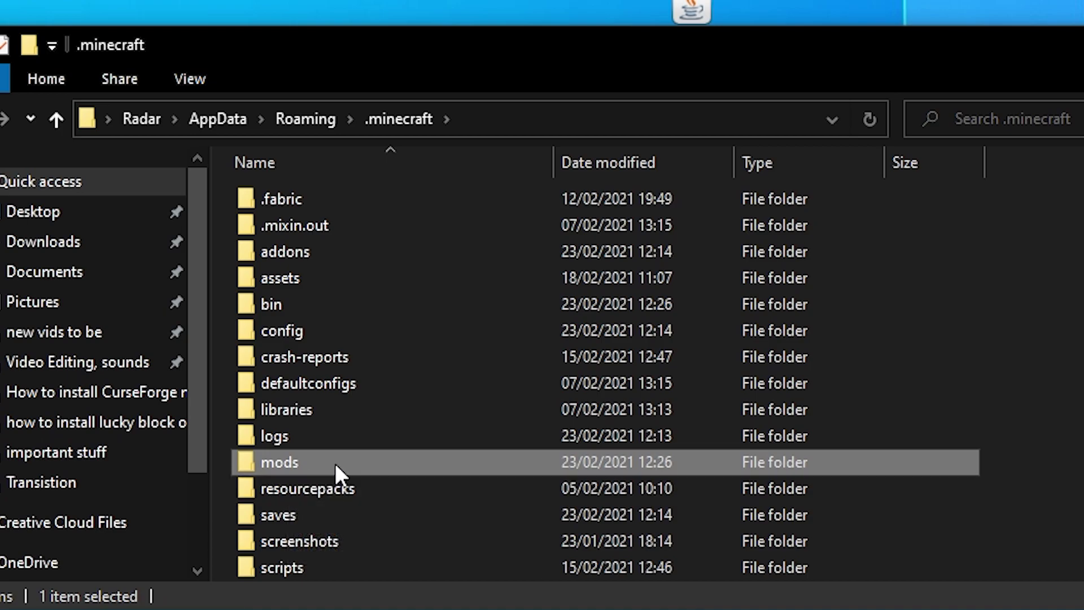
key("Delete")
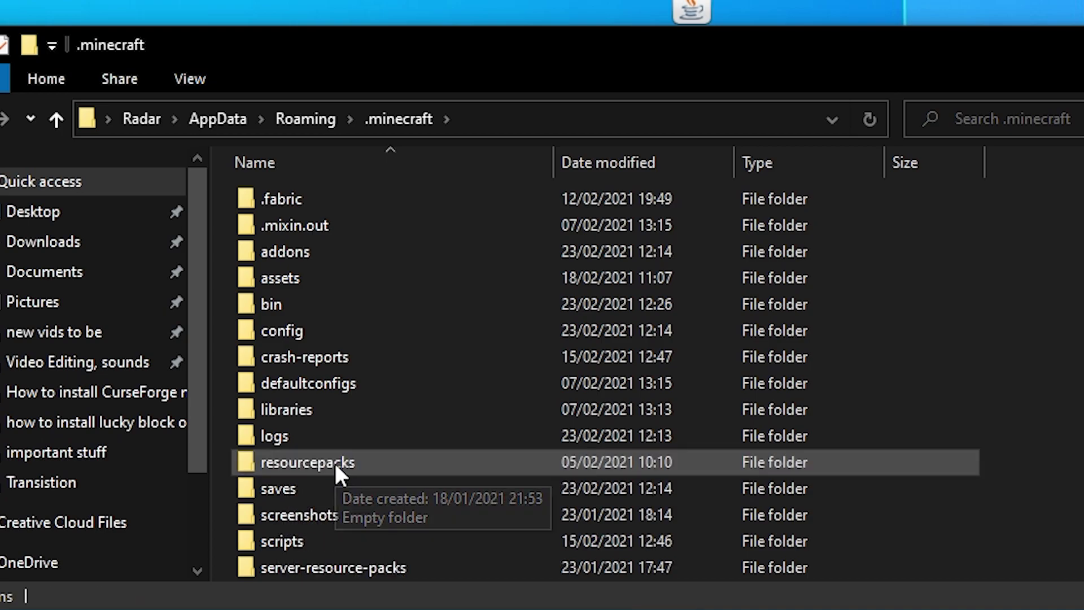
Step: Create a new folder named mods inside .minecraft and move the luckyblock jar from the desktop into it
right_click(1004, 361)
mouse_move(1077, 308)
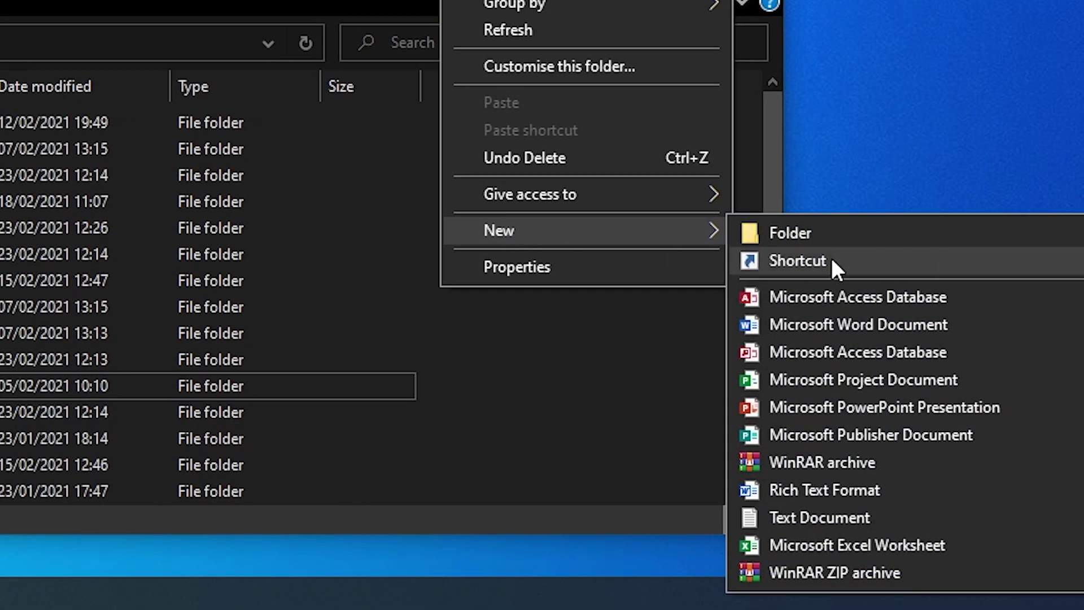
left_click(853, 243)
type("mods")
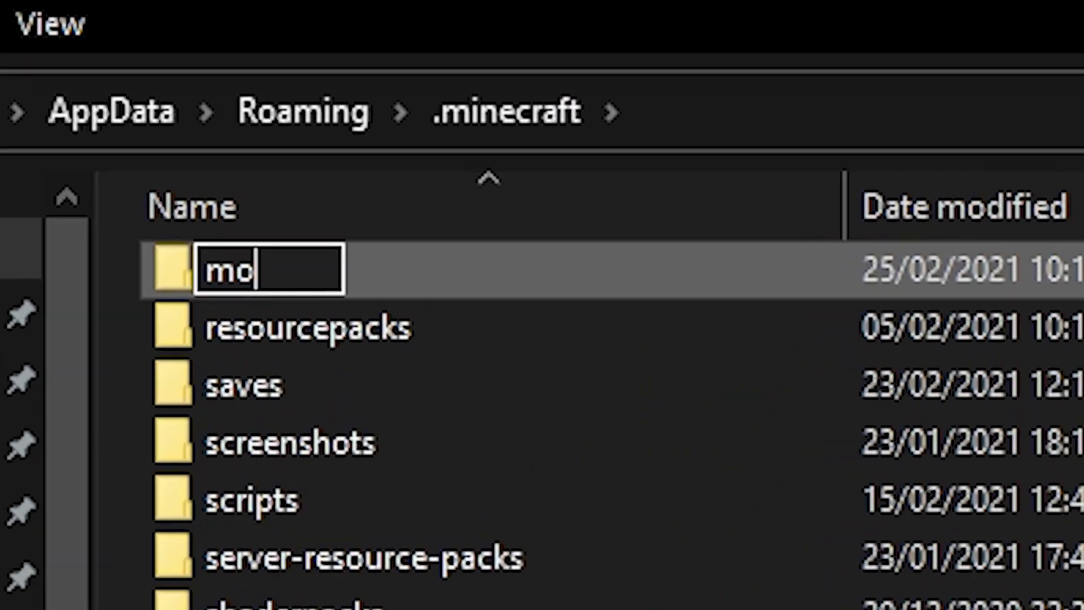
key("Return")
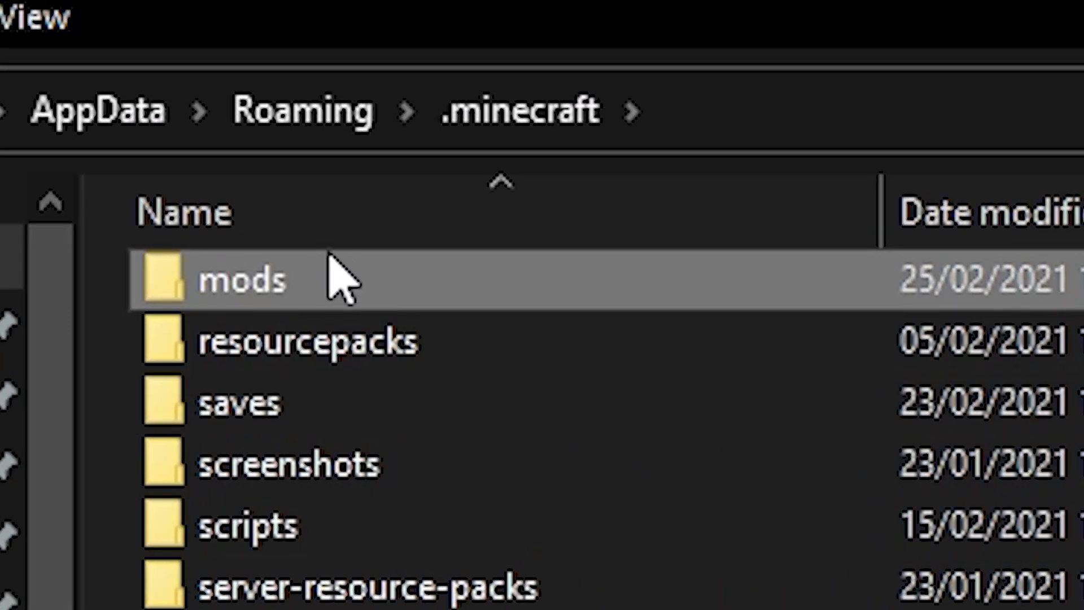
double_click(348, 291)
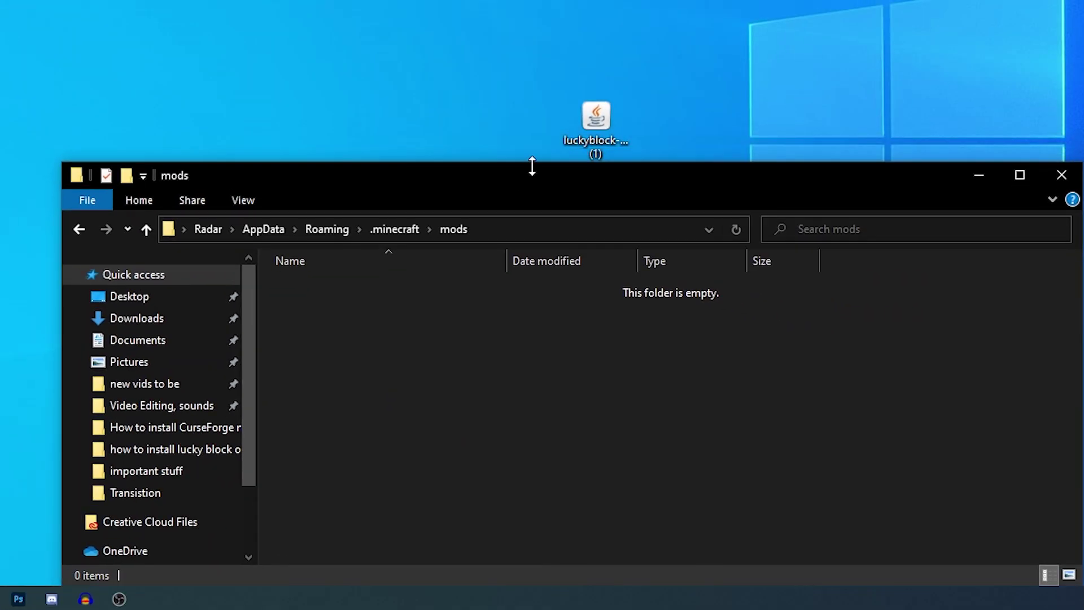
left_click_drag(596, 120, 368, 325)
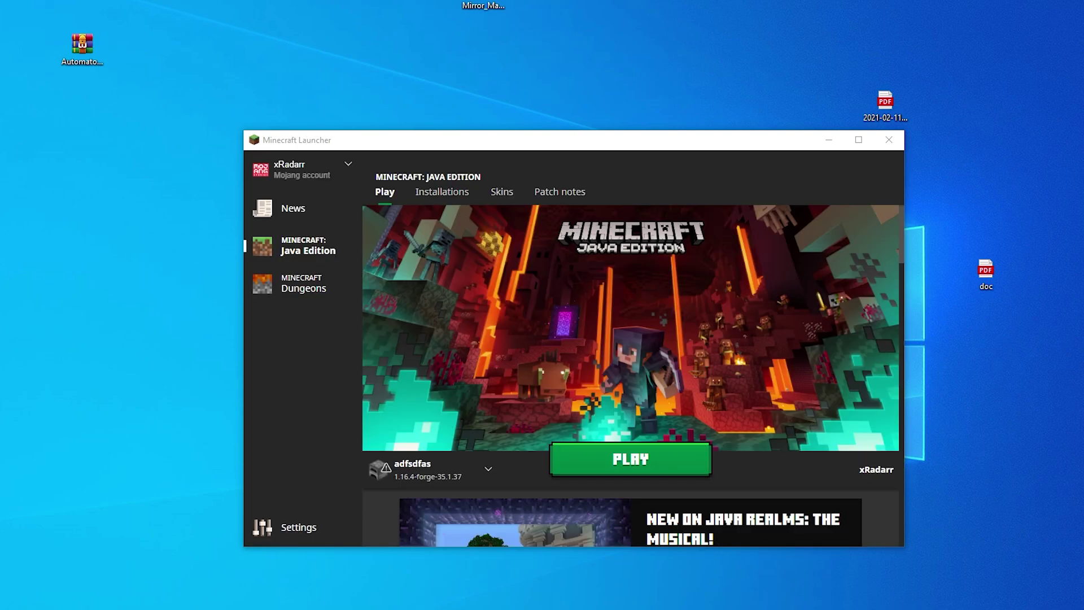
Step: Create a Minecraft: Java Edition installation named "my mods" using version release 1.16.4-forge-35.1.37
left_click(444, 192)
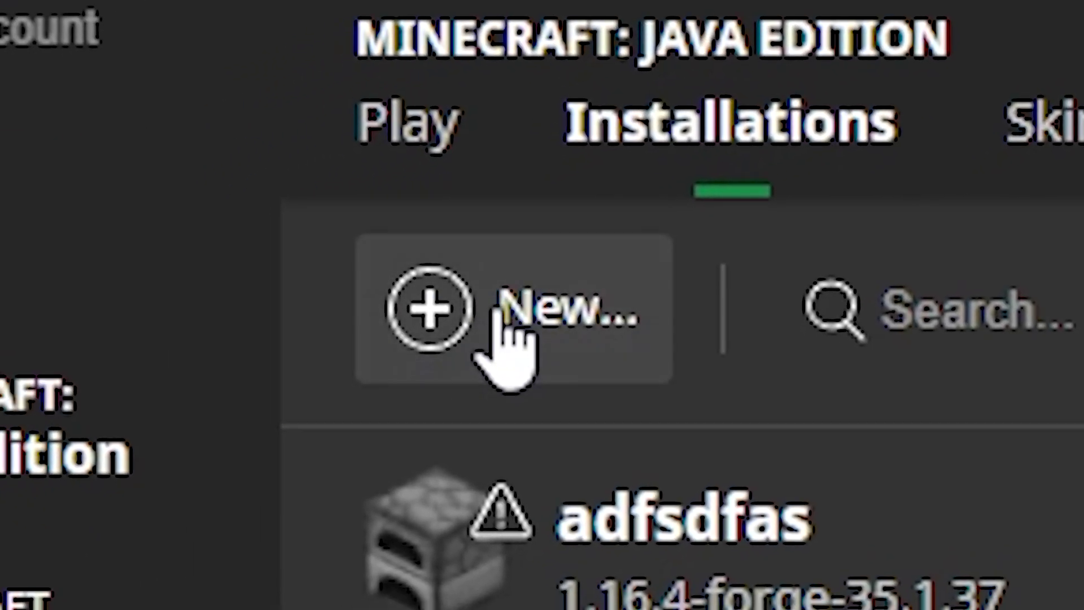
left_click(403, 226)
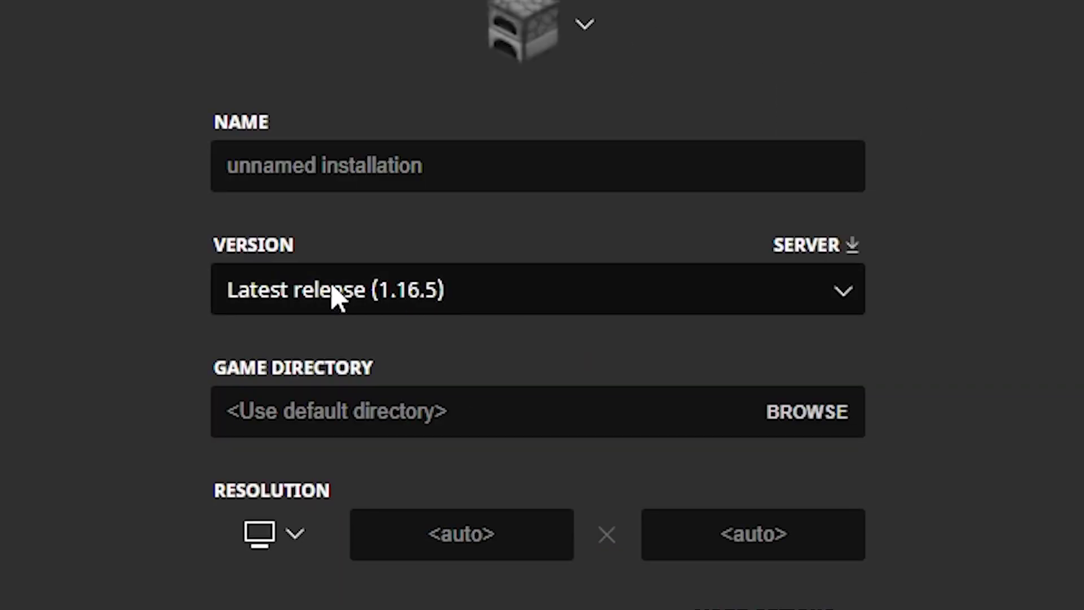
left_click(427, 309)
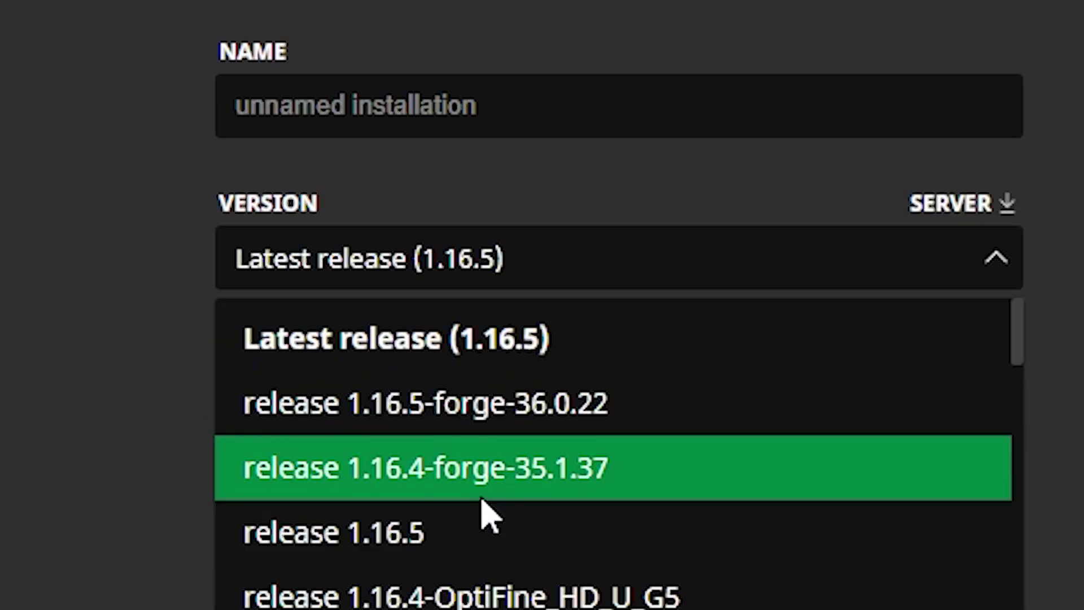
left_click(428, 410)
key("shift+Tab")
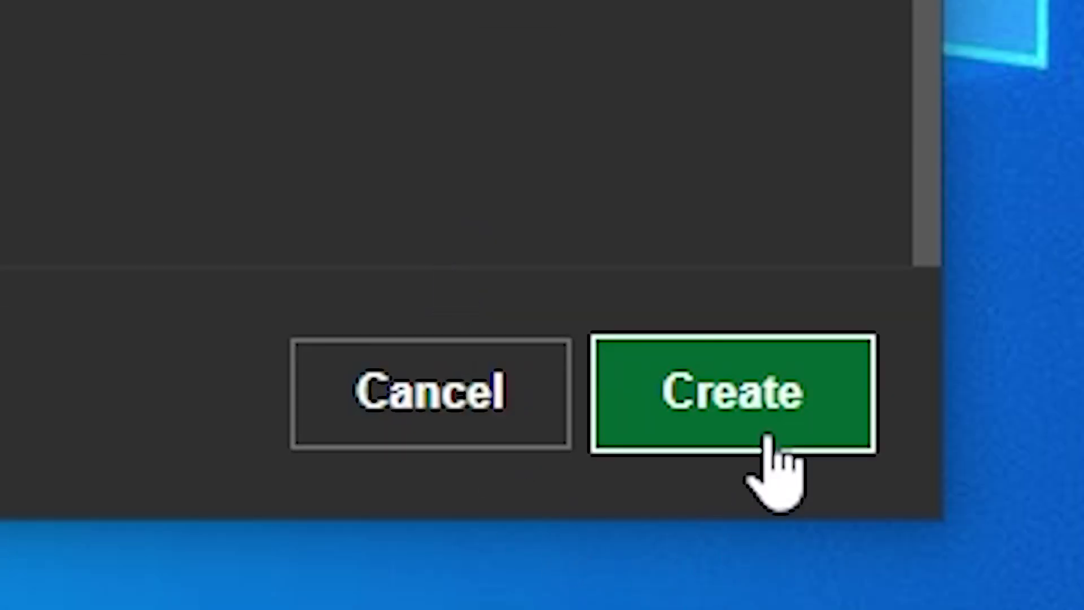
left_click(757, 438)
Step: Launch the "my mods" installation, acknowledging the modified-game risks and turning off further warnings for it
scroll(726, 354, "down", 5)
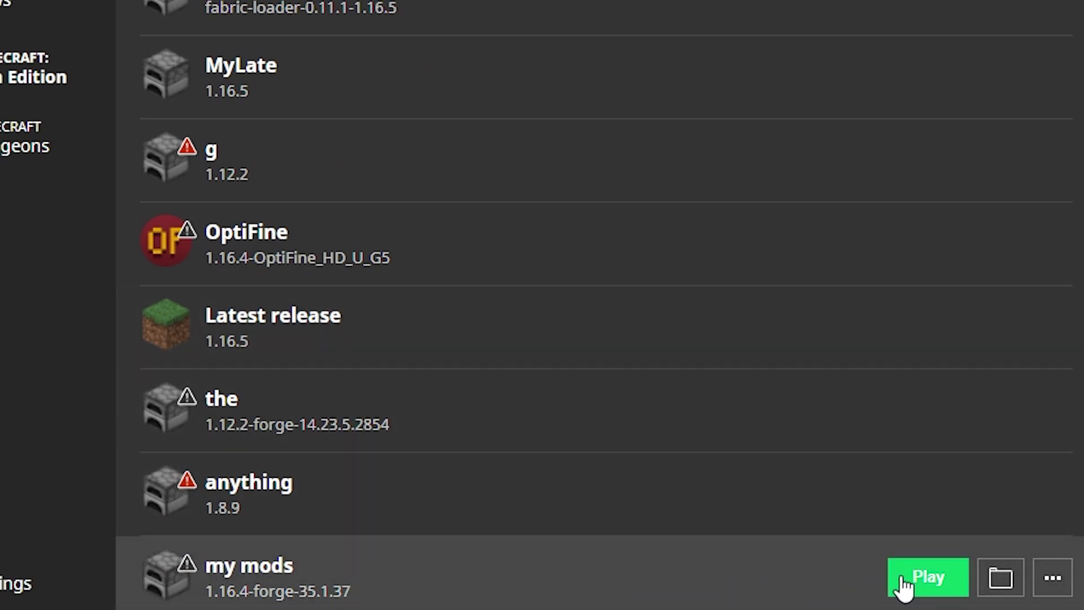
left_click(909, 577)
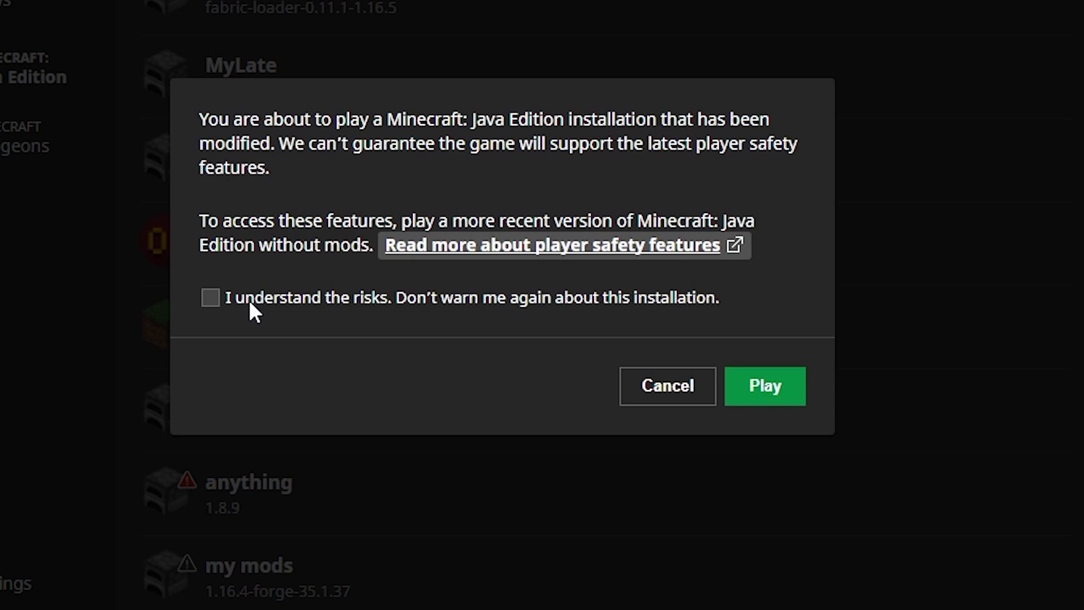
left_click(250, 302)
left_click(767, 388)
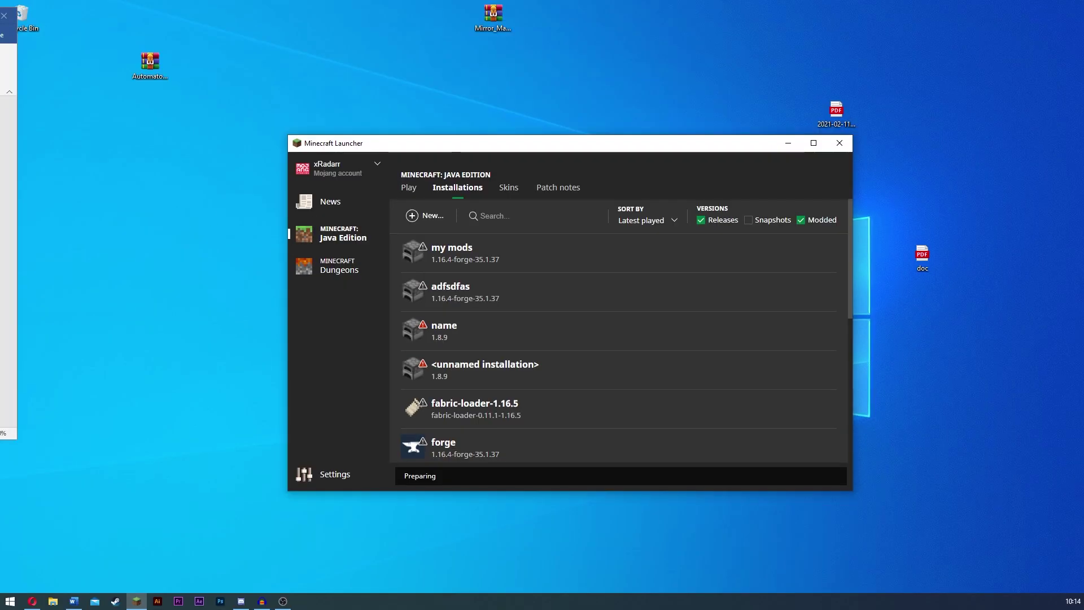
Step: Switch to the Aternos server page in the browser and accept the Mojang EULA for the server start
left_click(32, 601)
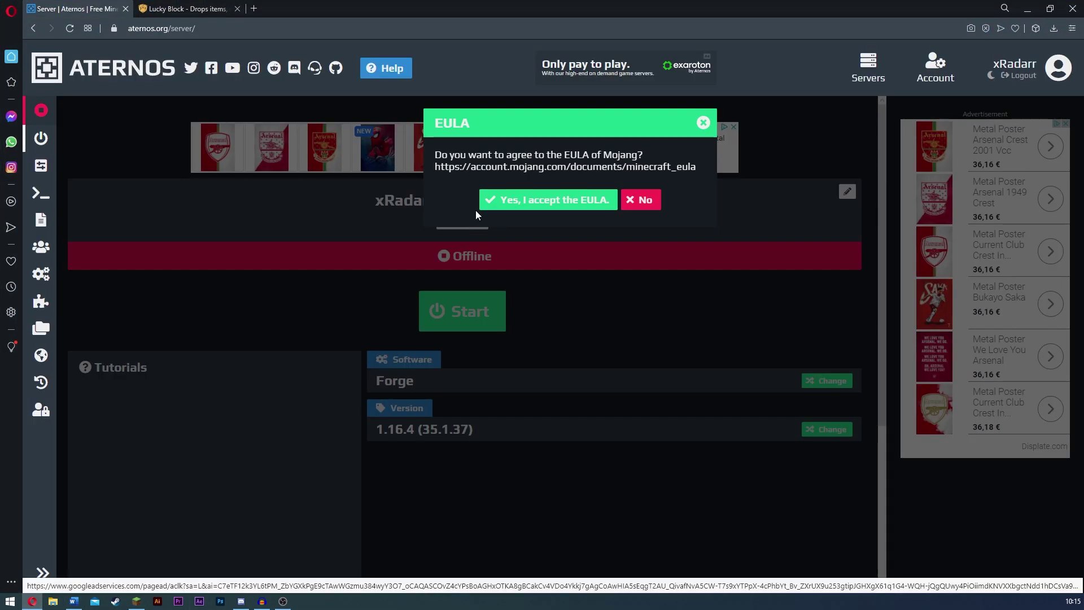
left_click(483, 207)
left_click(538, 209)
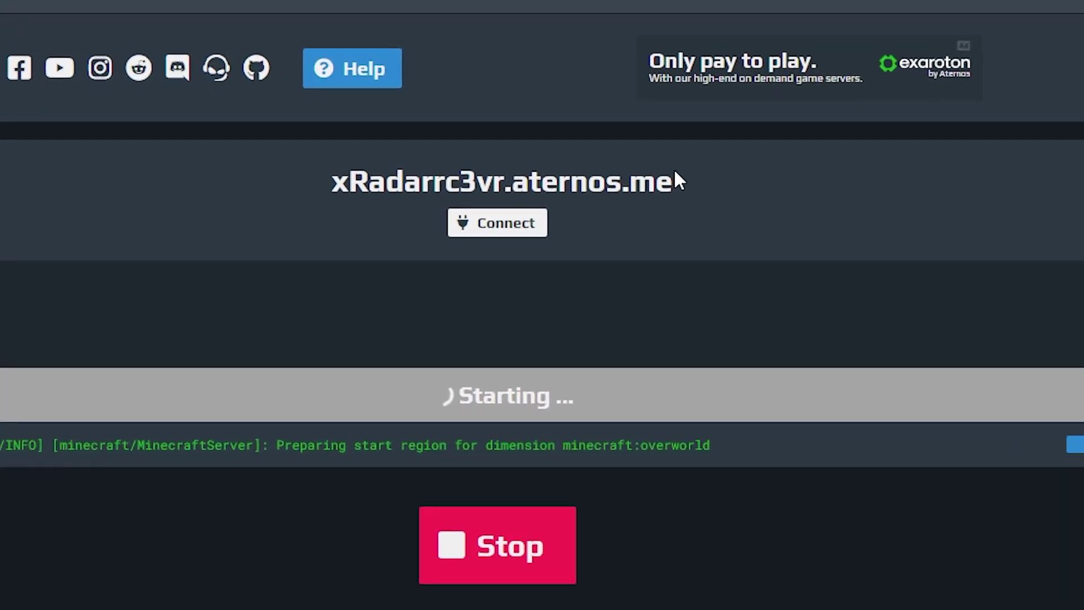
Step: Copy the server's full aternos.me address from the Aternos server page
left_click_drag(558, 134, 311, 130)
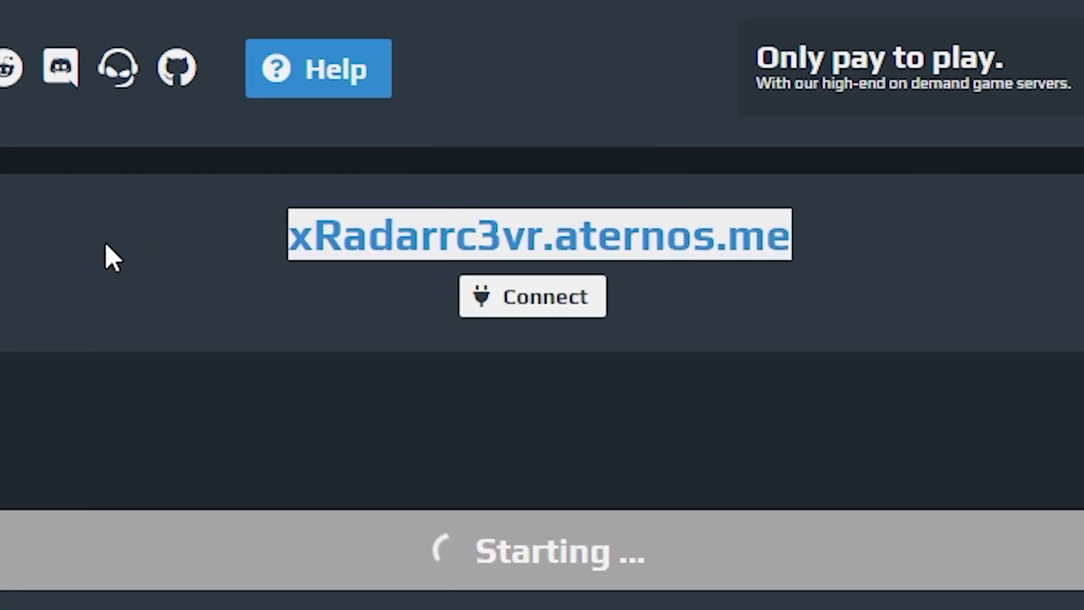
right_click(413, 254)
left_click(496, 366)
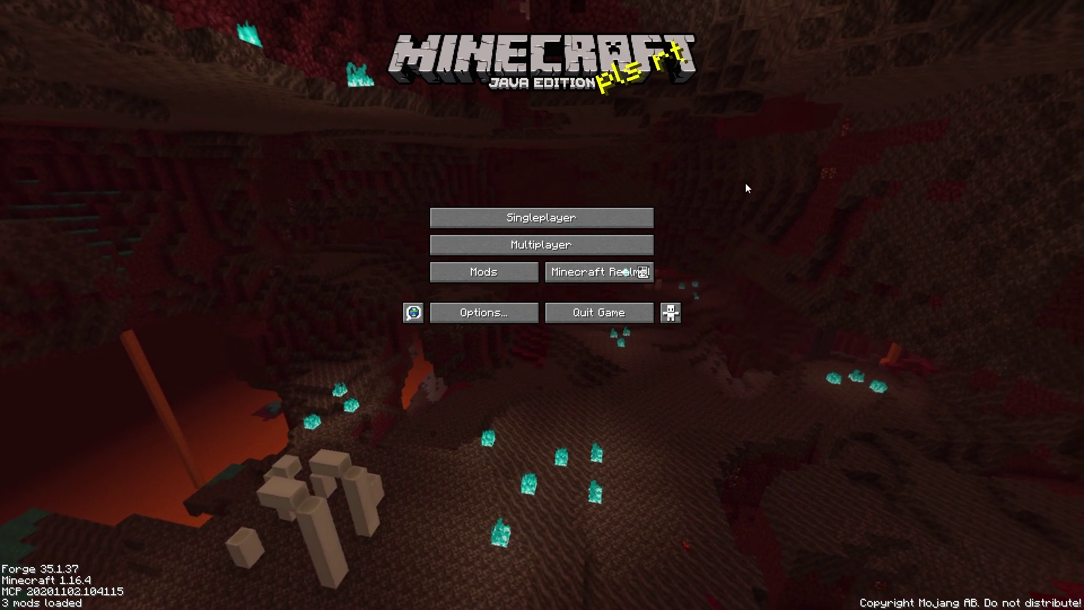
Step: Add a multiplayer server named Minecraft Server in Minecraft with the copied Aternos address, and join it
left_click(598, 243)
left_click(452, 184)
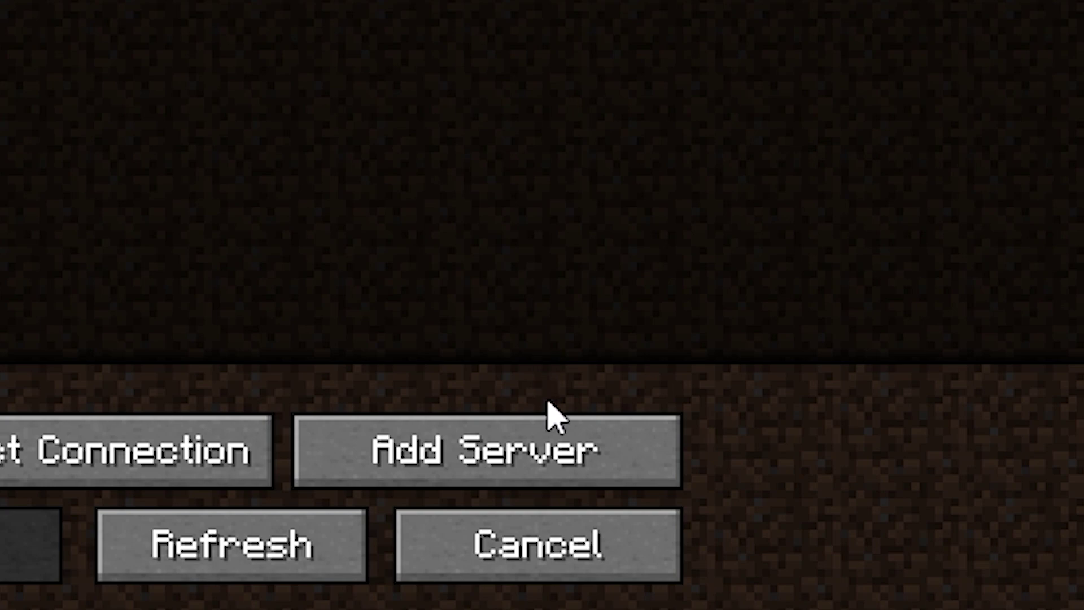
left_click(542, 432)
left_click(362, 402)
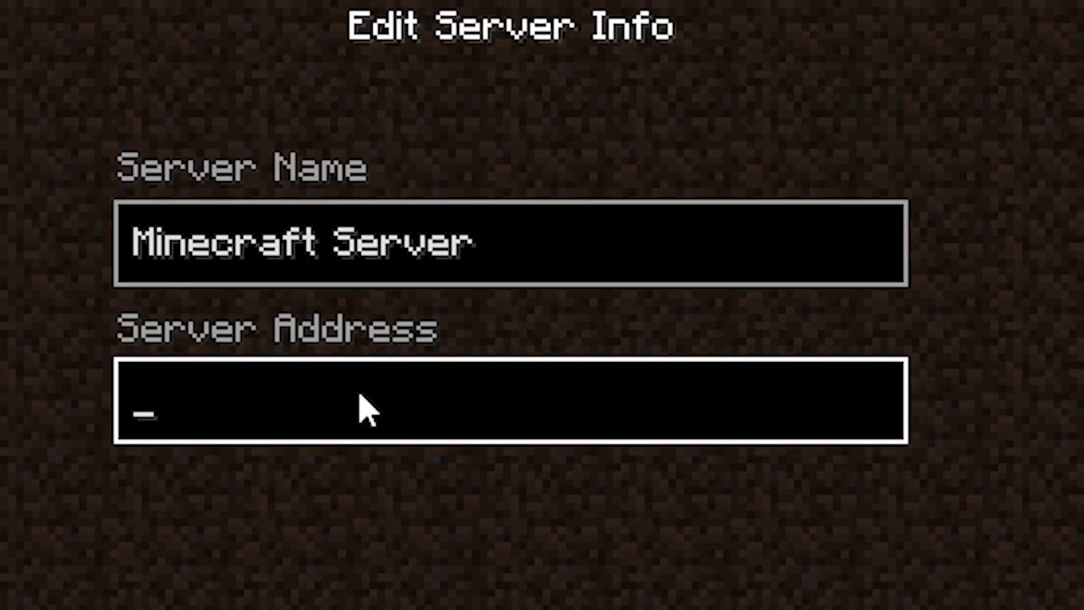
key("ctrl+v")
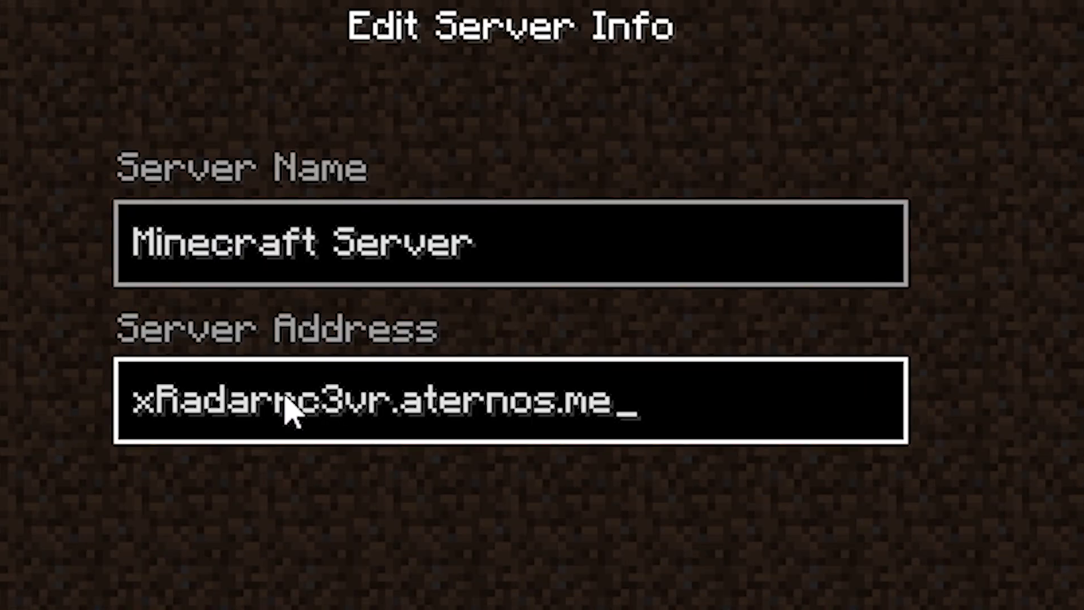
key("Return")
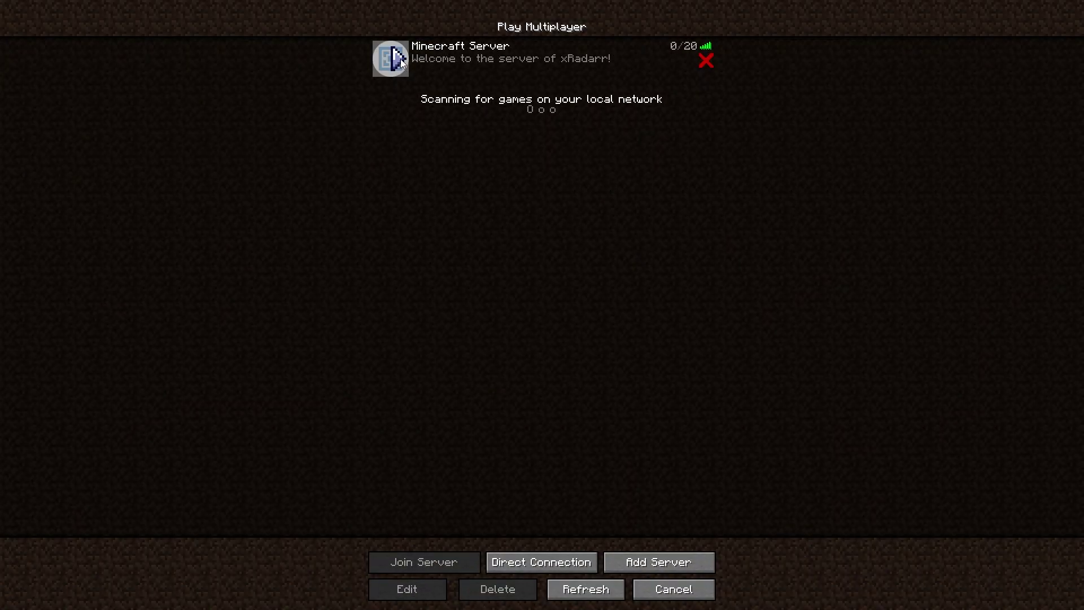
left_click(401, 59)
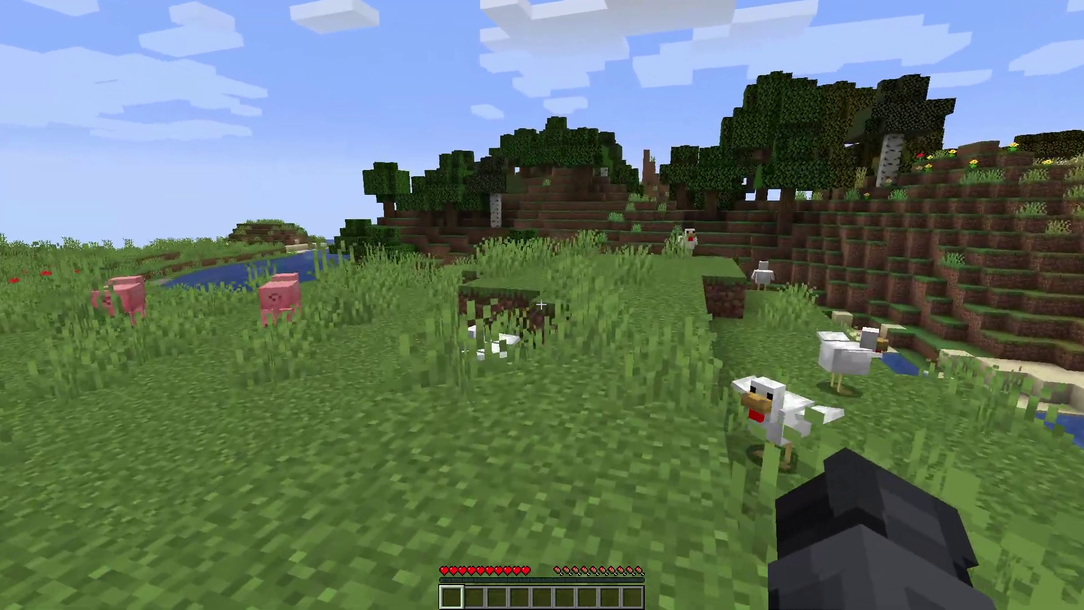
key("t")
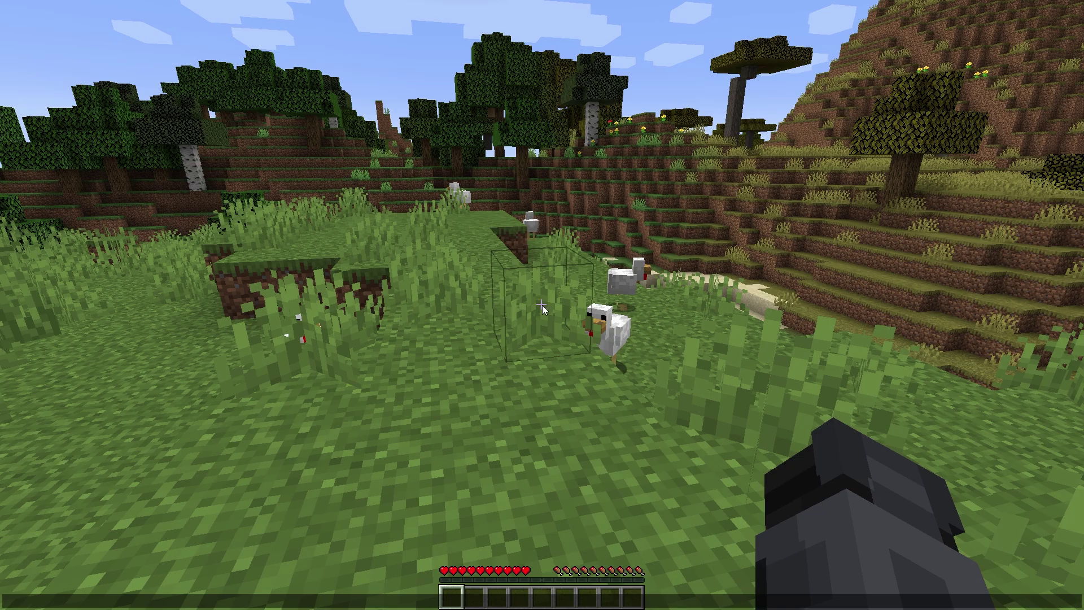
key("Escape")
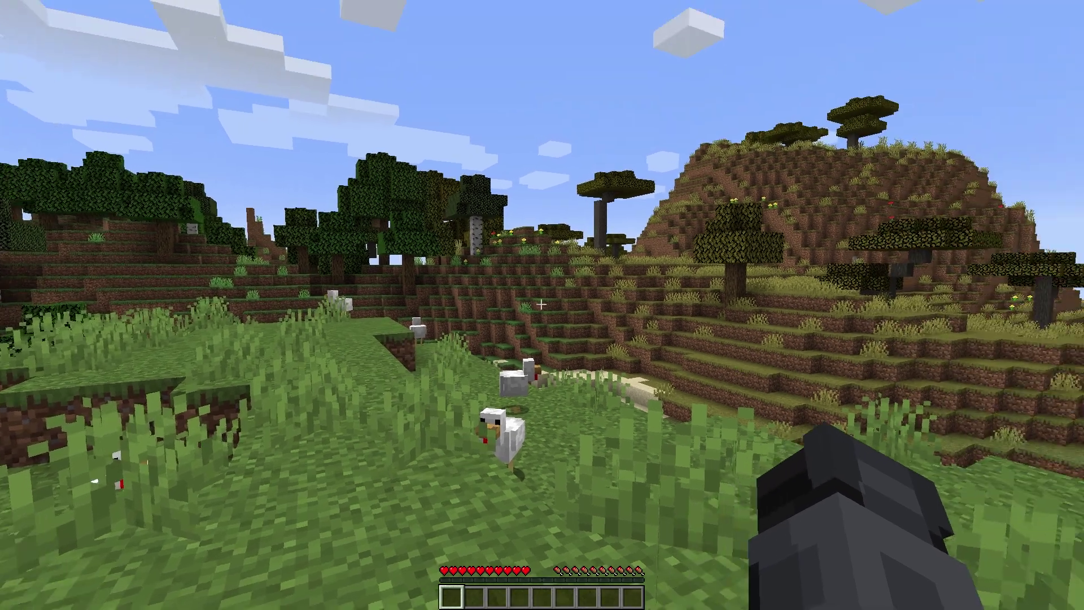
key("d")
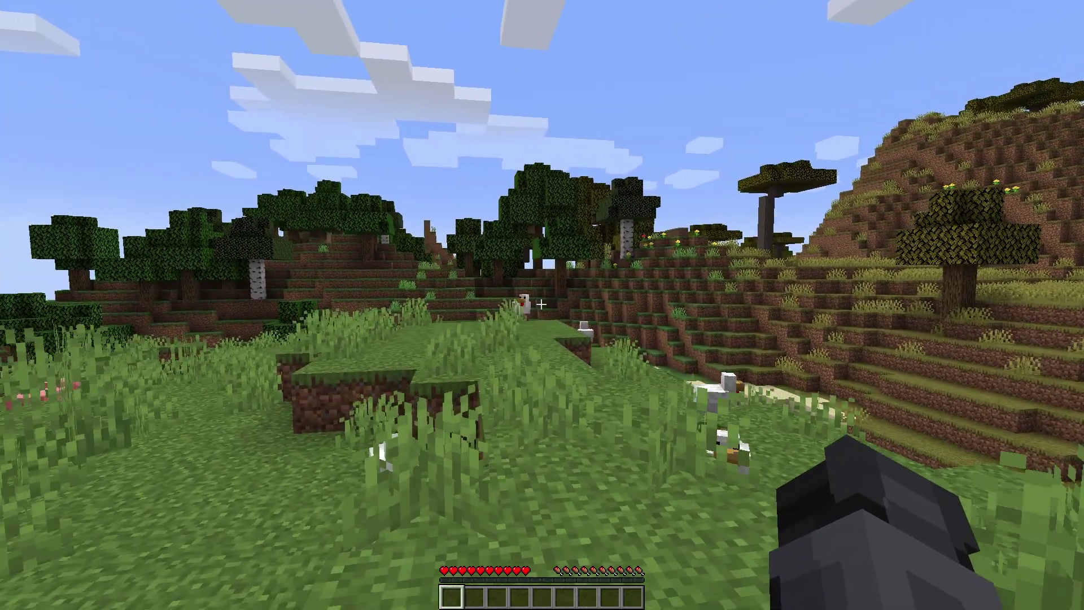
key("a")
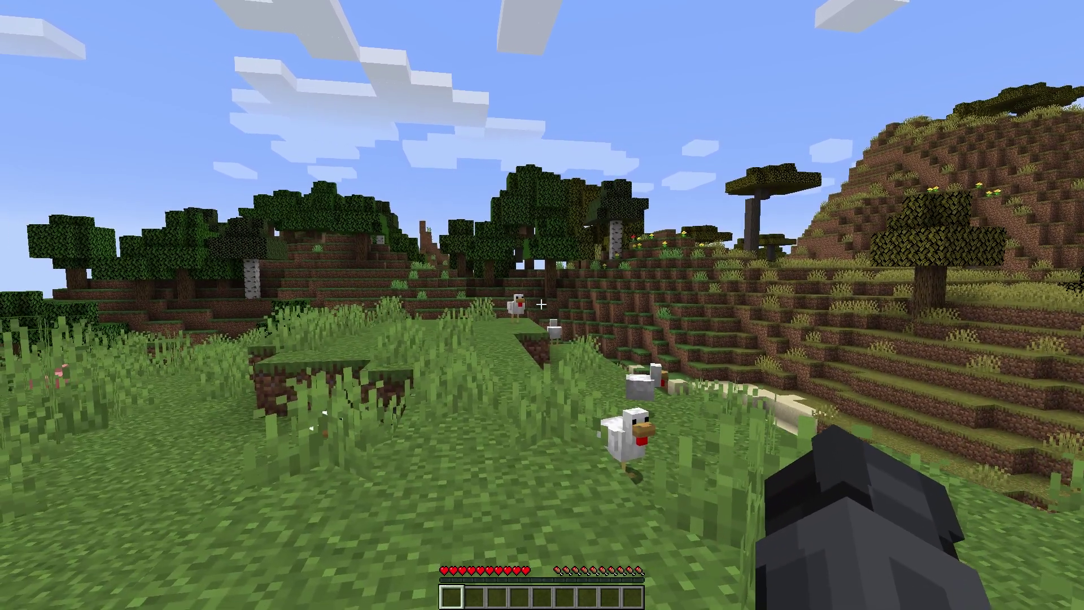
key("w")
Step: Switch the player to Creative Mode with the command /gamemode creative
key("slash")
type("gamemode ")
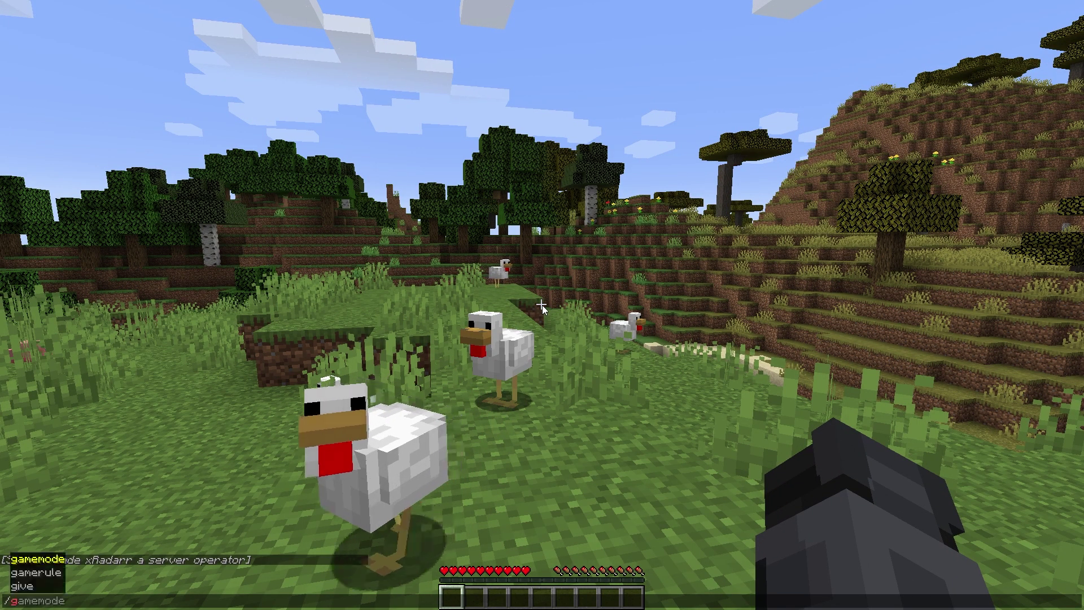
type("creative")
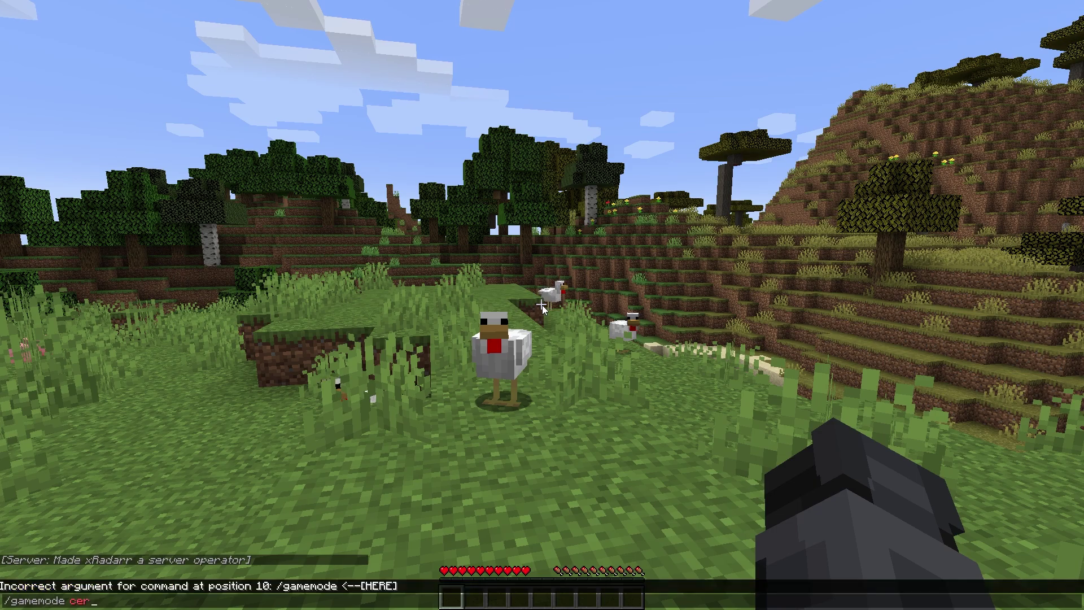
key("Return")
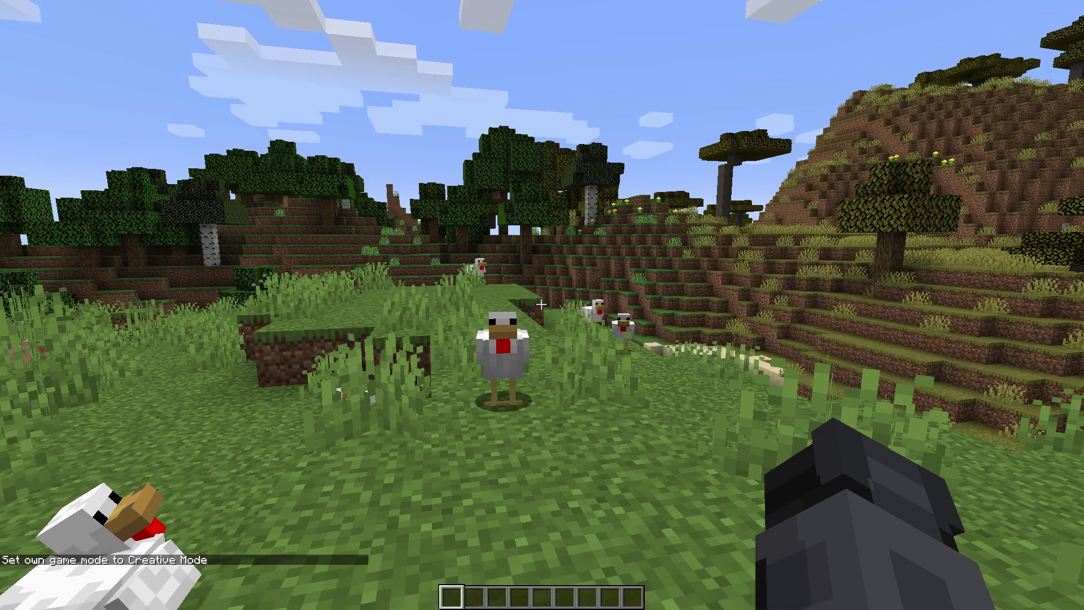
Step: Open the creative inventory and look through the full item list for the Lucky Block items
key("space")
key("e")
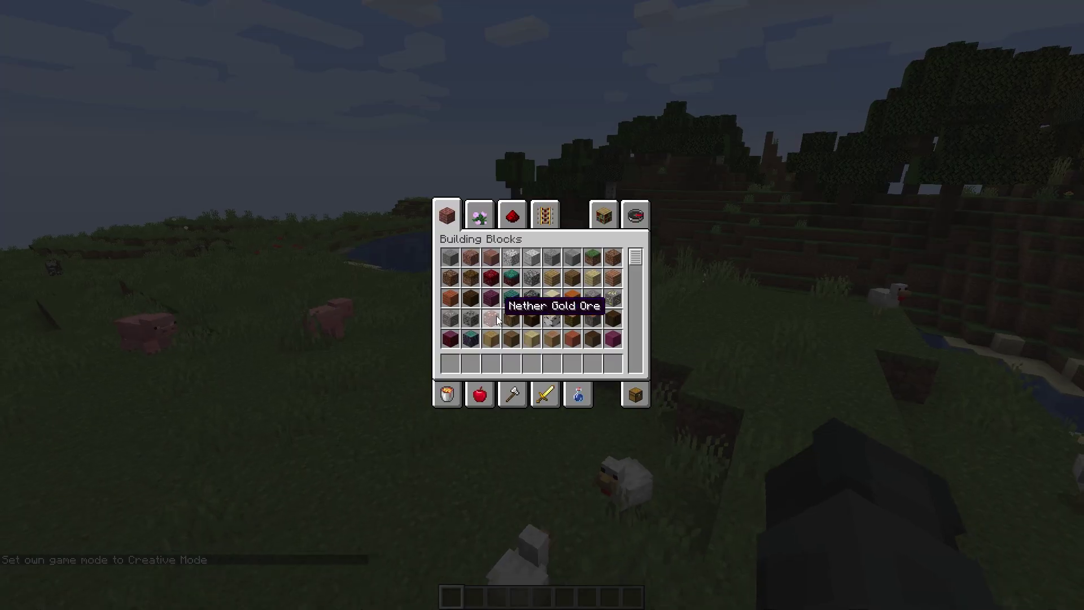
left_click(639, 215)
scroll(642, 216, "down", 10)
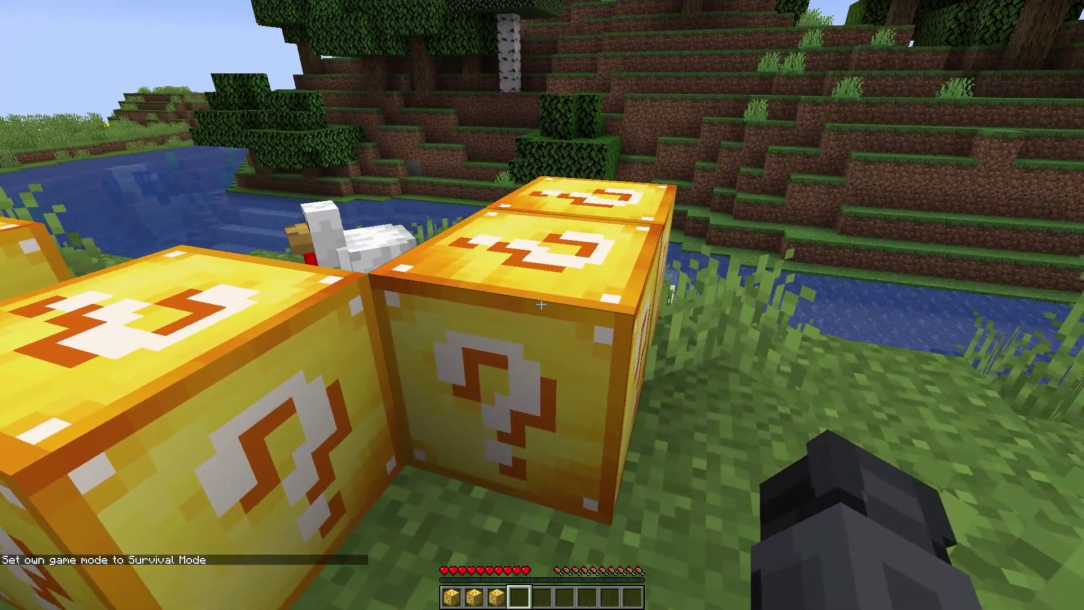
Step: Break Lucky Blocks placed on the grass beside the water and collect the items they drop
left_click(541, 304)
key("s")
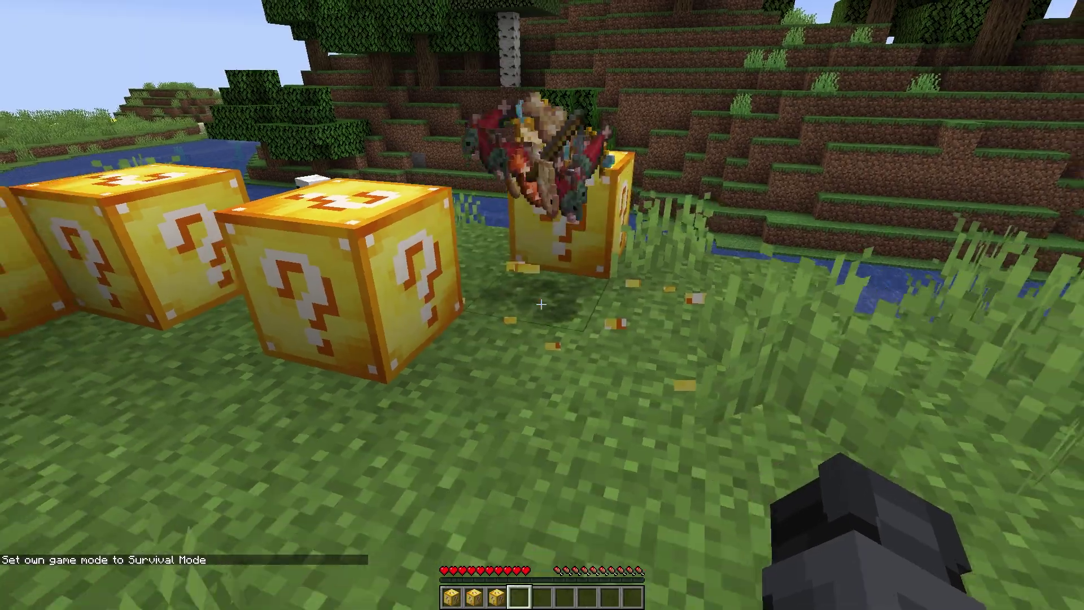
key("w")
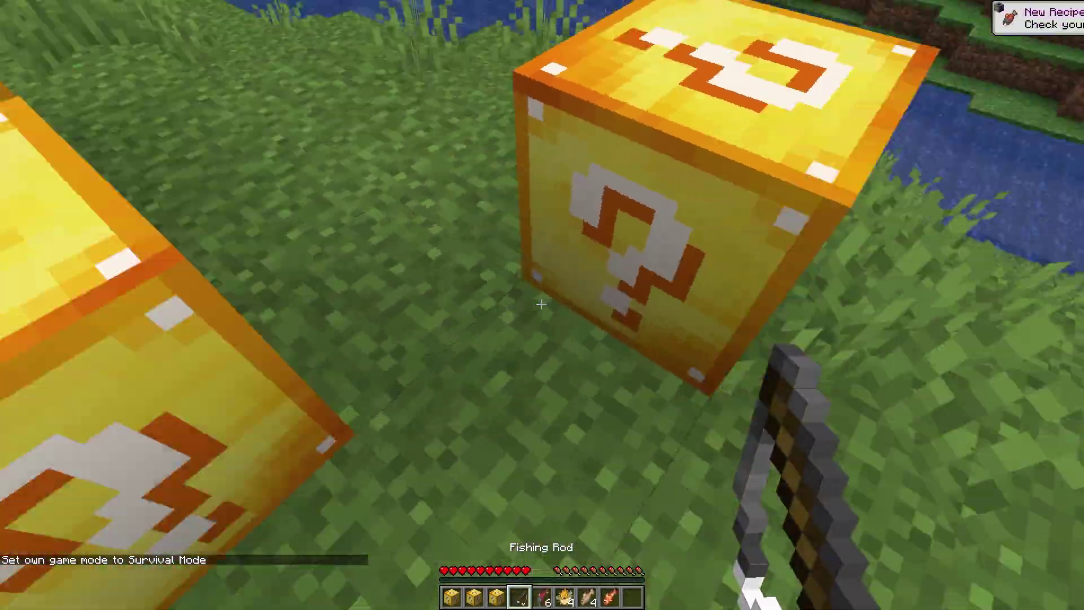
left_click(541, 303)
key("s")
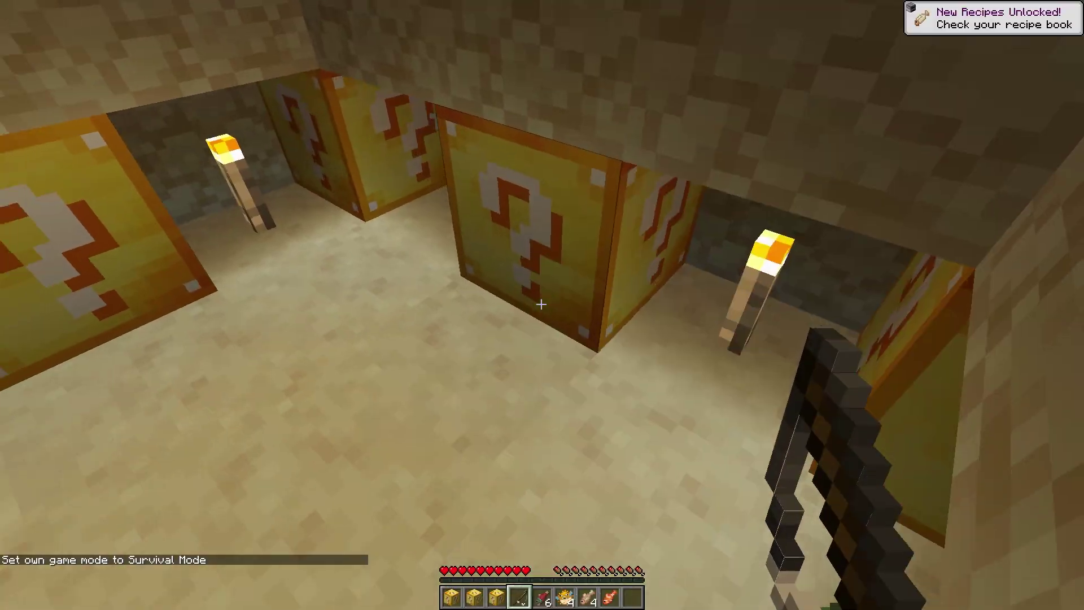
Step: Switch to the empty ninth hotbar slot and break the Lucky Block between two torches in the torch-lit chamber
key("s")
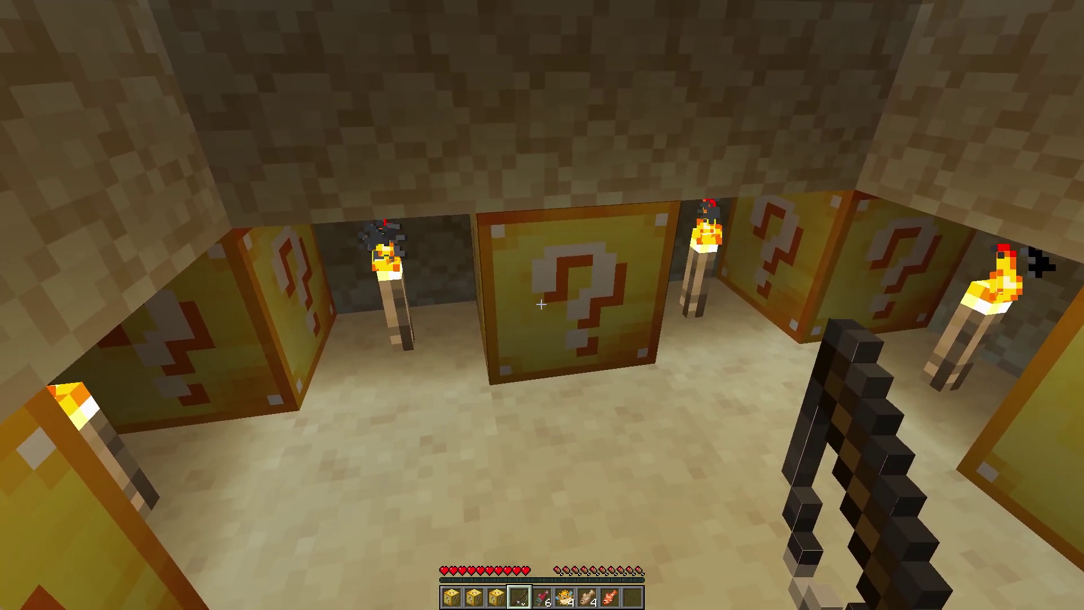
key("9")
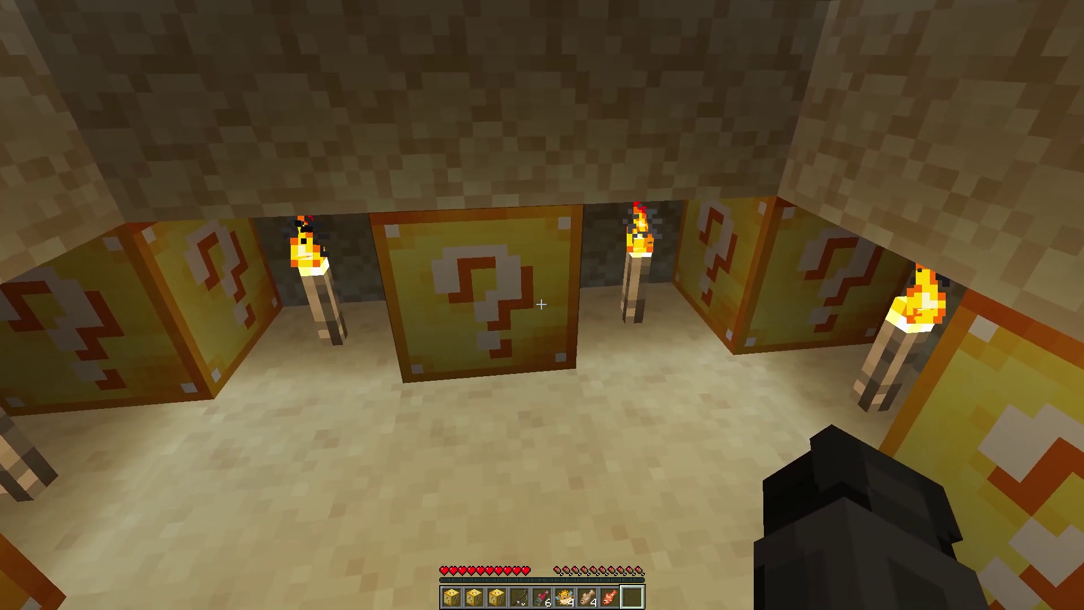
left_click(541, 305)
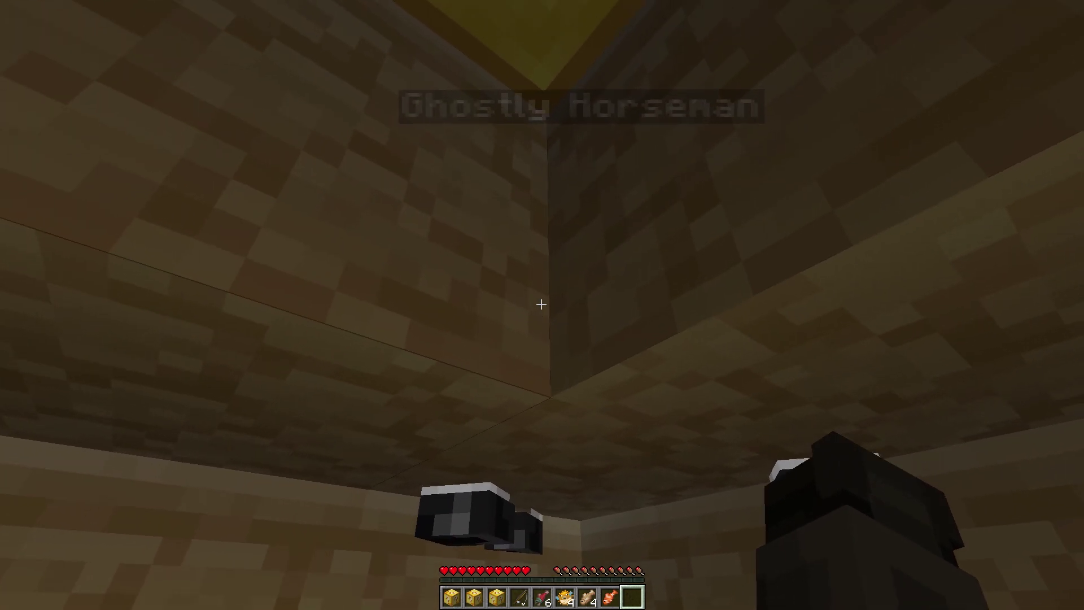
left_click(541, 304)
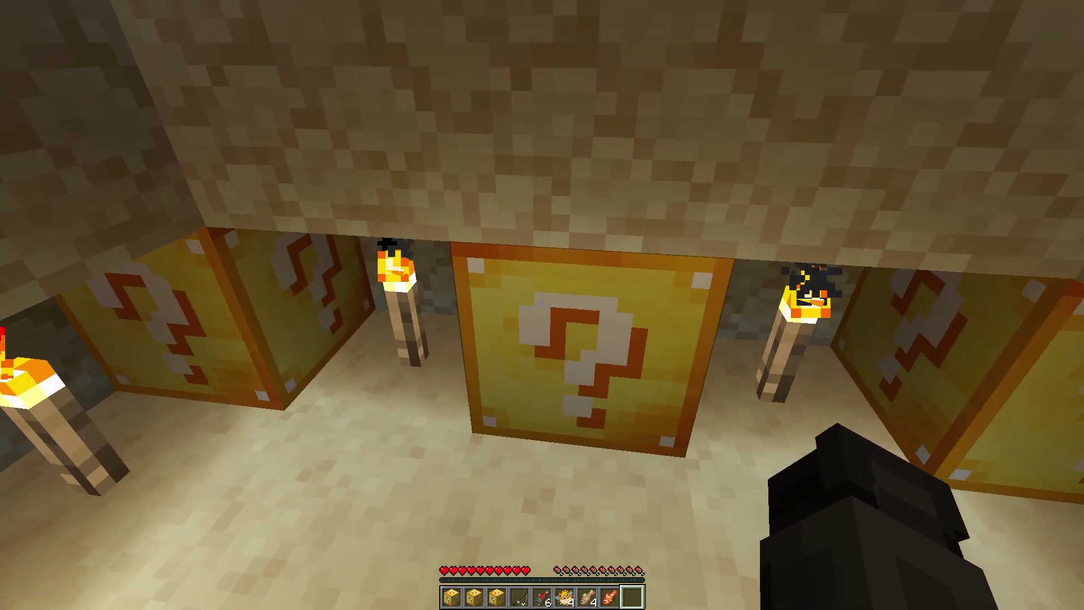
left_click(541, 305)
left_click(541, 304)
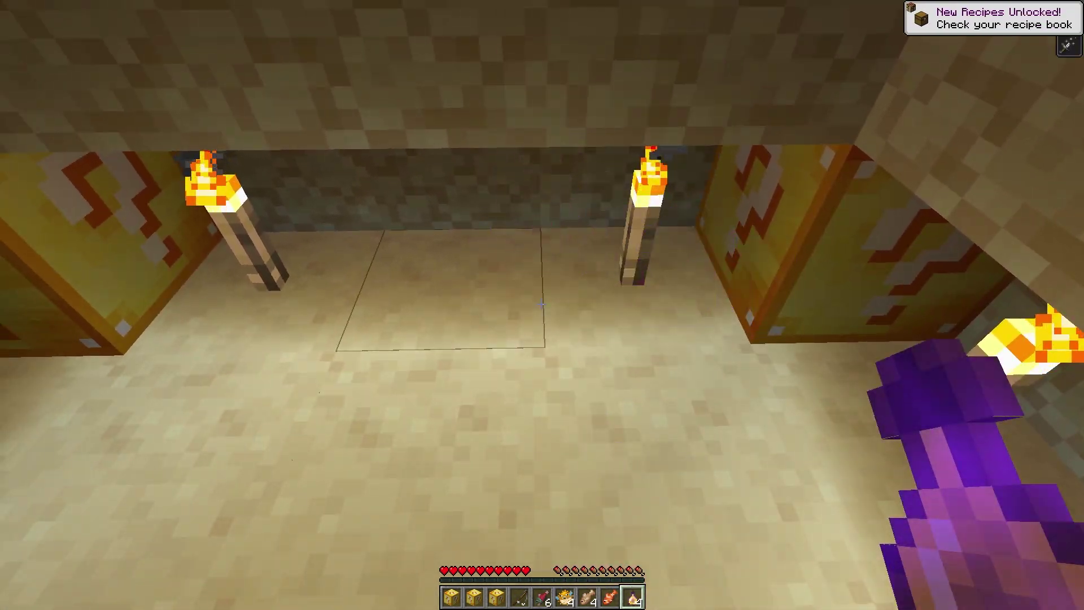
Step: Use the purple item collected from the broken block, and hold the Lucky Block from the first hotbar slot
right_click(541, 305)
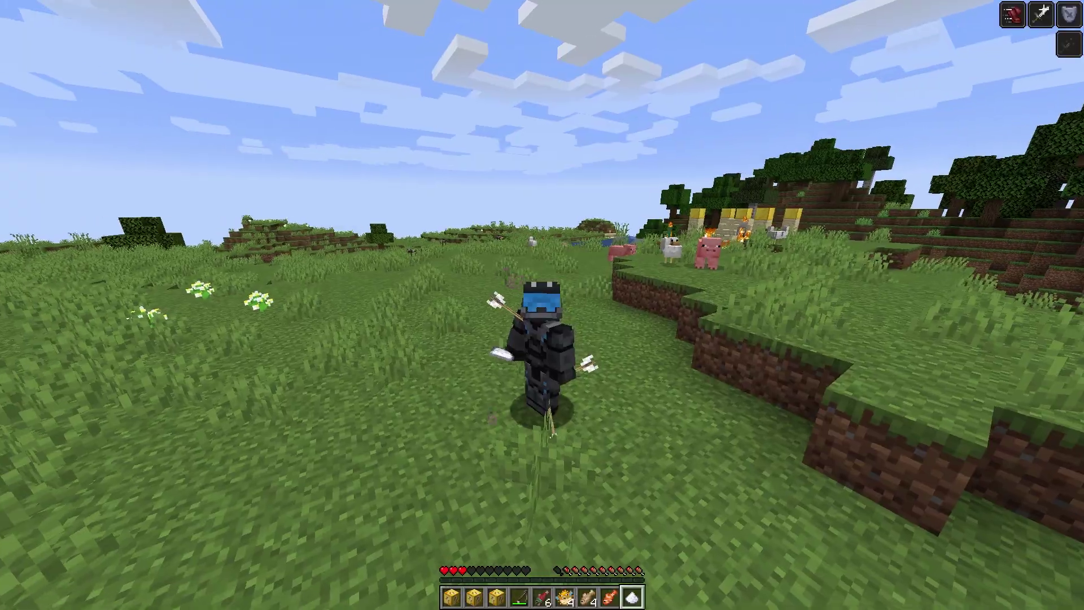
scroll(542, 305, "down", 6)
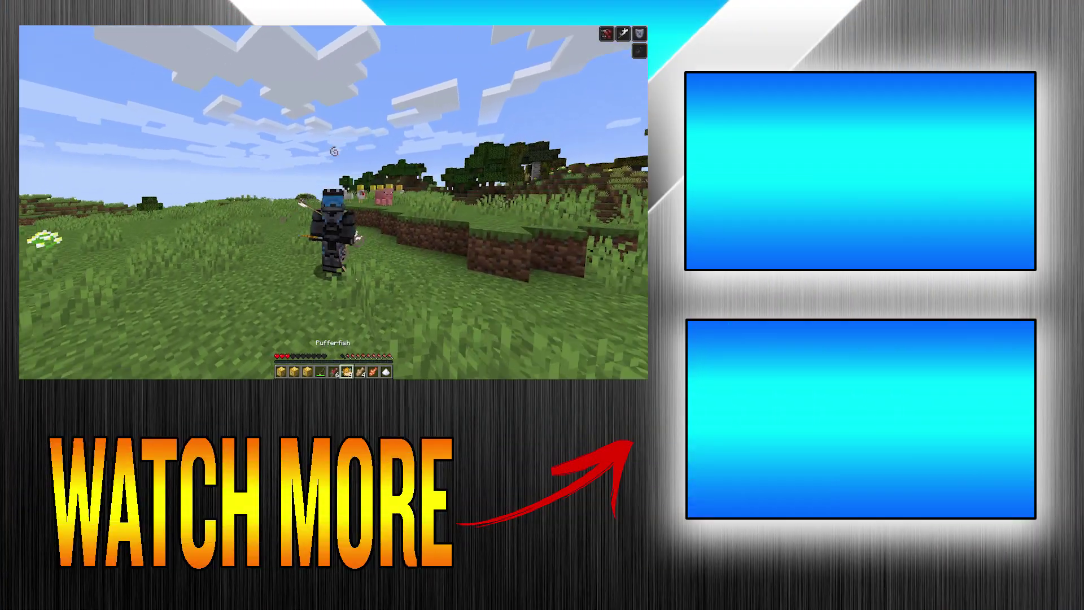
key("1")
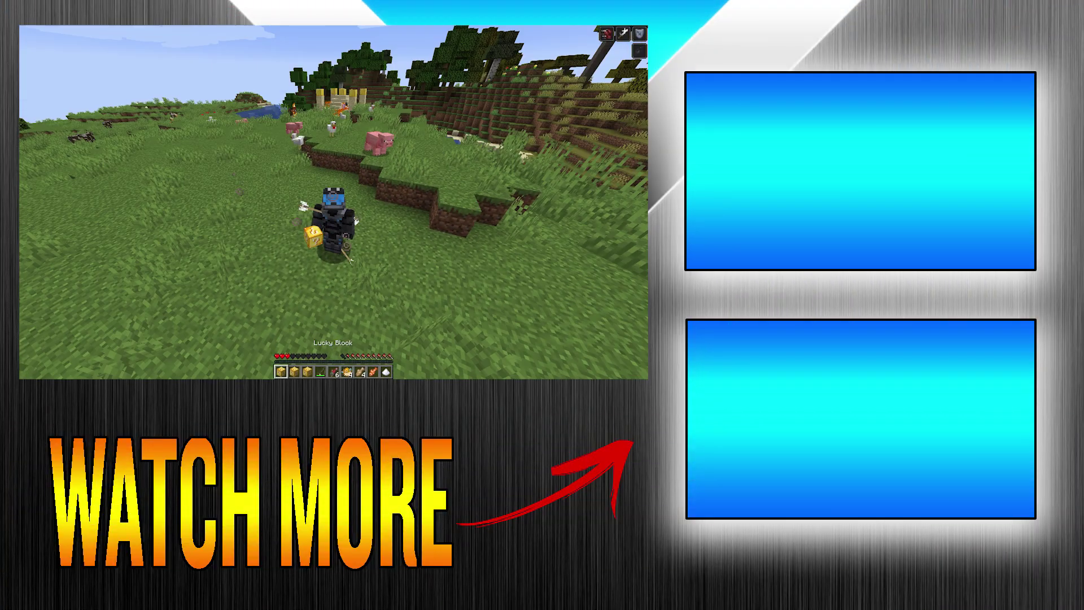